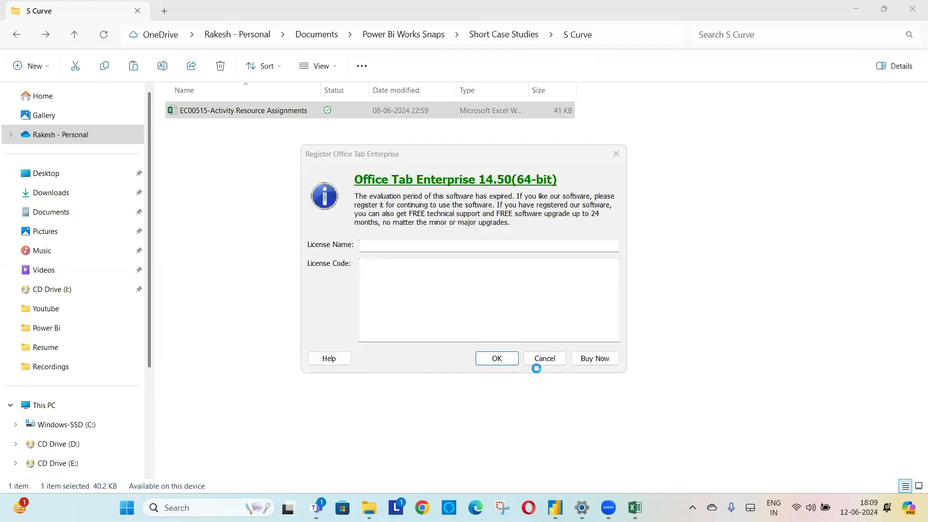
- Dismiss the Office Tab Enterprise registration prompt and review the workbook's headers from WBS Name across the weekly date columns
{"action": "left_click", "coordinate": [548, 363]}
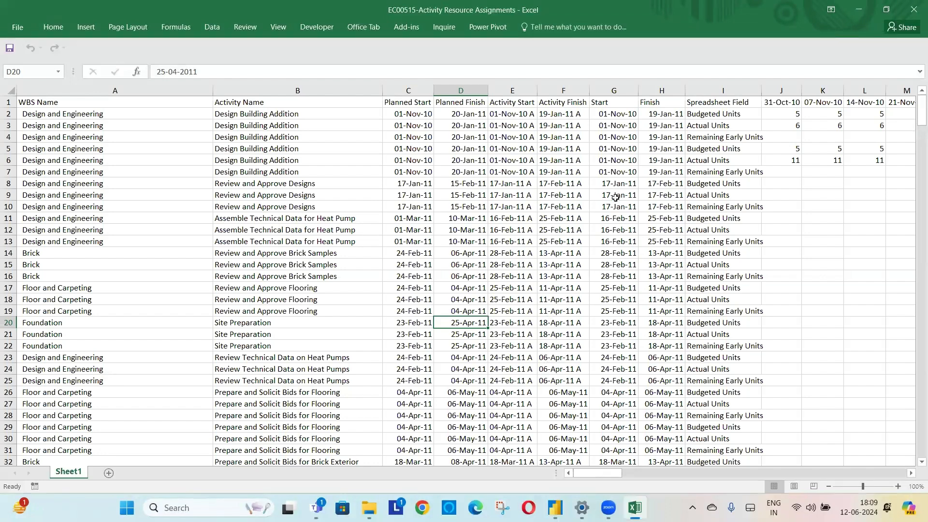
{"action": "left_click", "coordinate": [92, 102]}
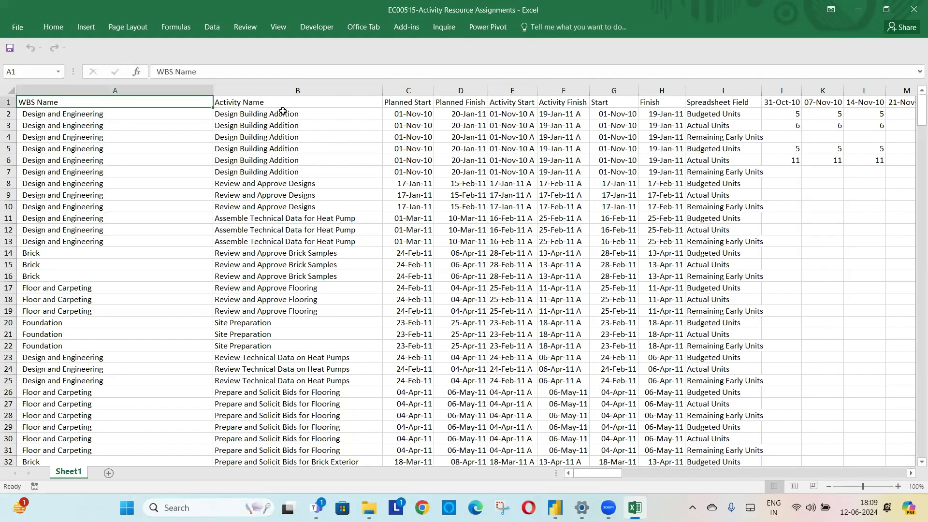
{"action": "left_click", "coordinate": [284, 105]}
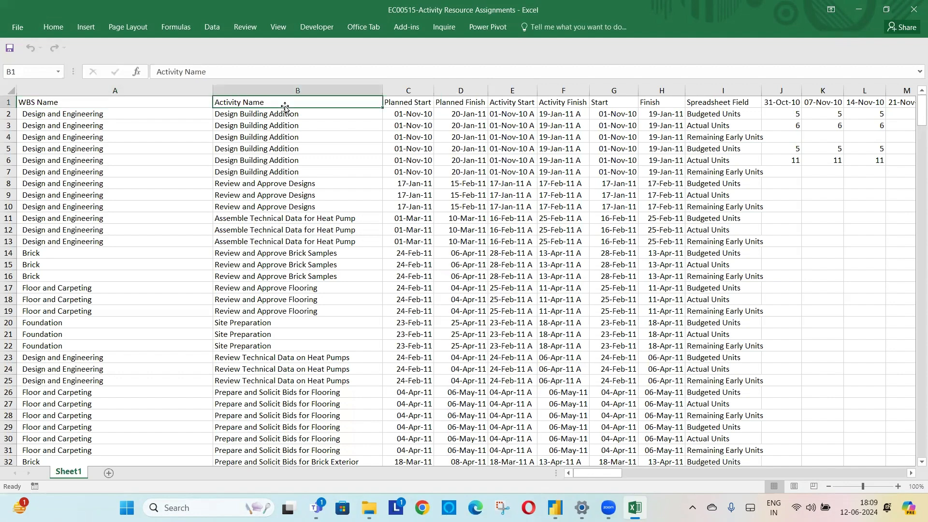
{"action": "left_click", "coordinate": [411, 100]}
{"action": "left_click", "coordinate": [463, 102]}
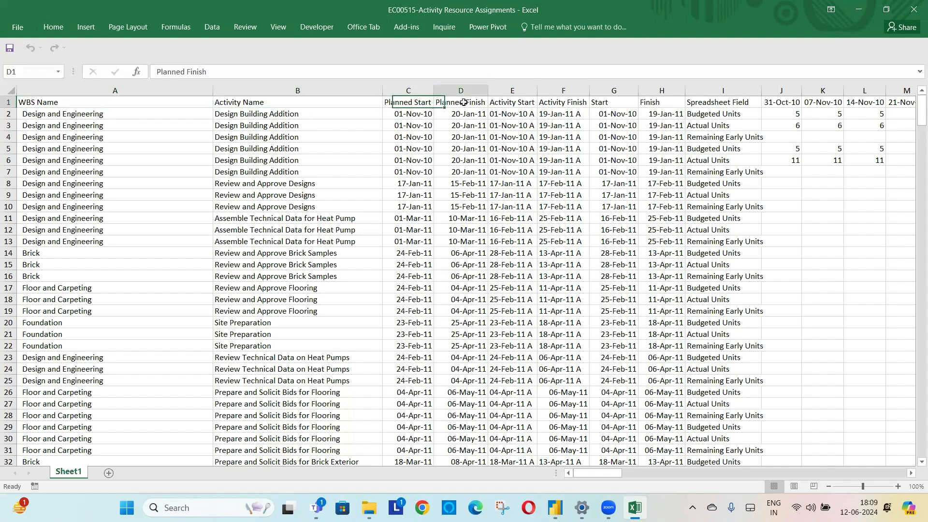
{"action": "left_click", "coordinate": [513, 102]}
{"action": "left_click", "coordinate": [570, 104]}
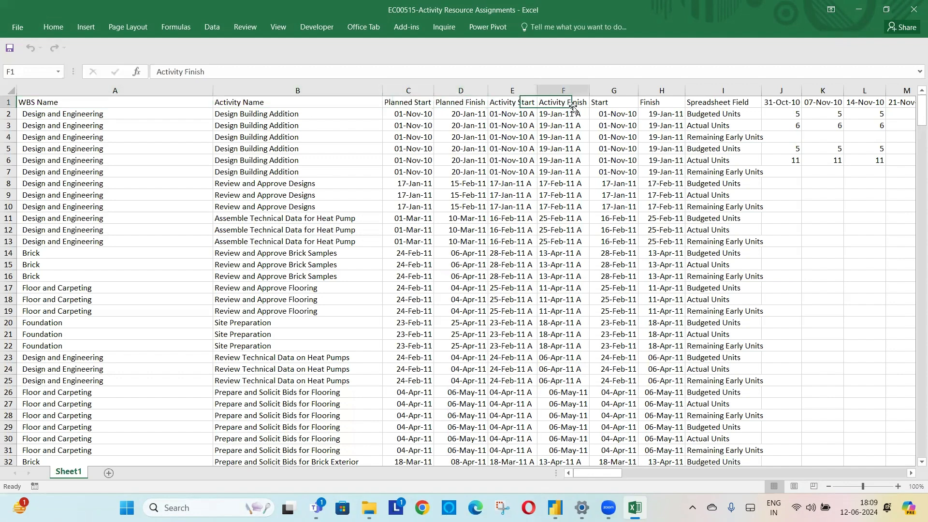
{"action": "left_click", "coordinate": [617, 105]}
{"action": "left_click", "coordinate": [720, 103]}
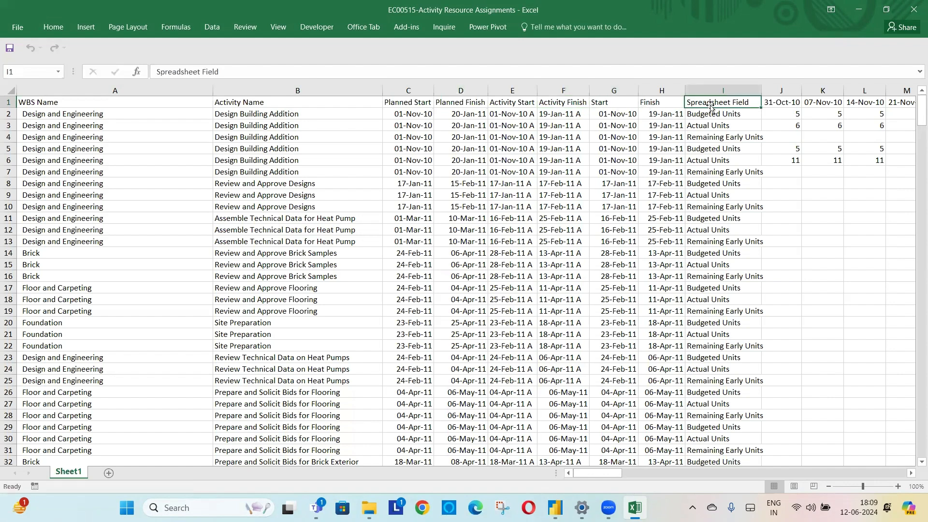
{"action": "left_click", "coordinate": [783, 105]}
{"action": "left_click_drag", "start_coordinate": [600, 475], "coordinate": [618, 476]}
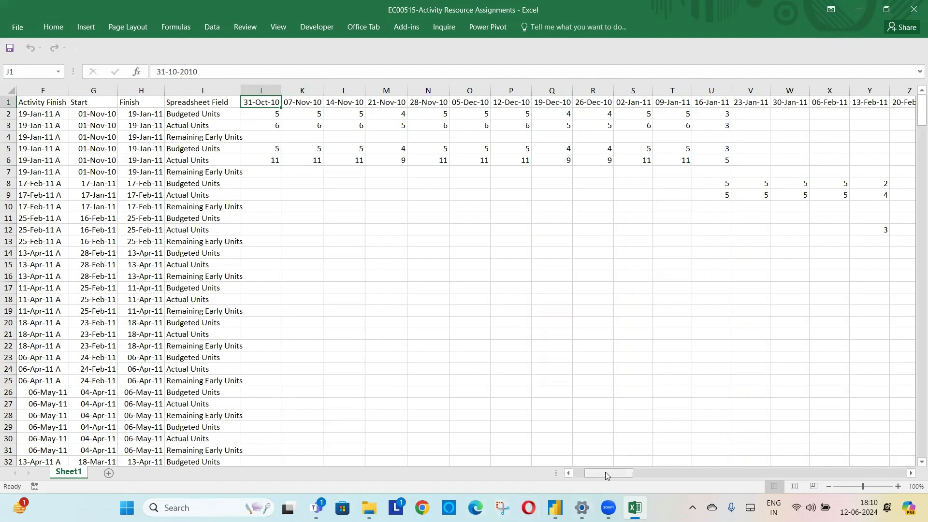
{"action": "left_click_drag", "start_coordinate": [605, 472], "coordinate": [586, 471]}
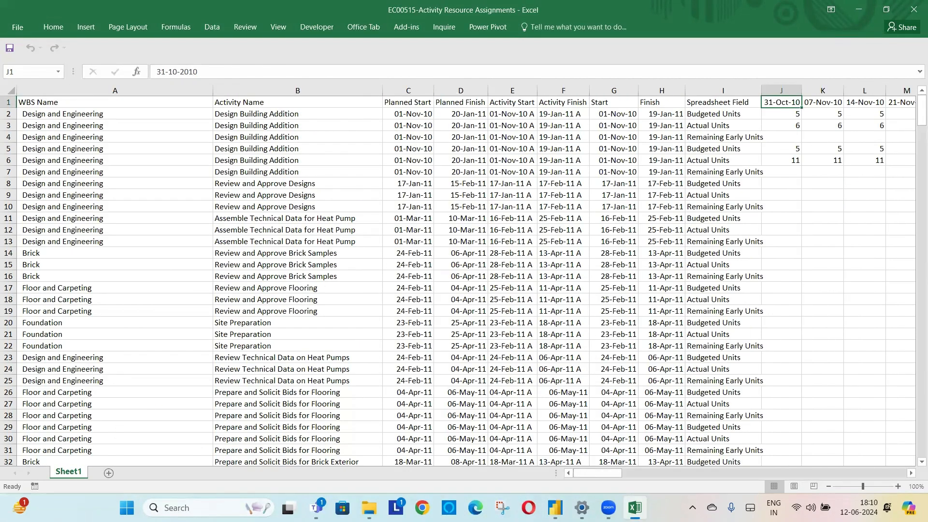
- Switch to Power BI Desktop and import the Excel workbook EC00515-Activity Resource Assignments from Documents > Power Bi Works Snaps > Short Case Studies > S Curve
{"action": "left_click", "coordinate": [555, 507]}
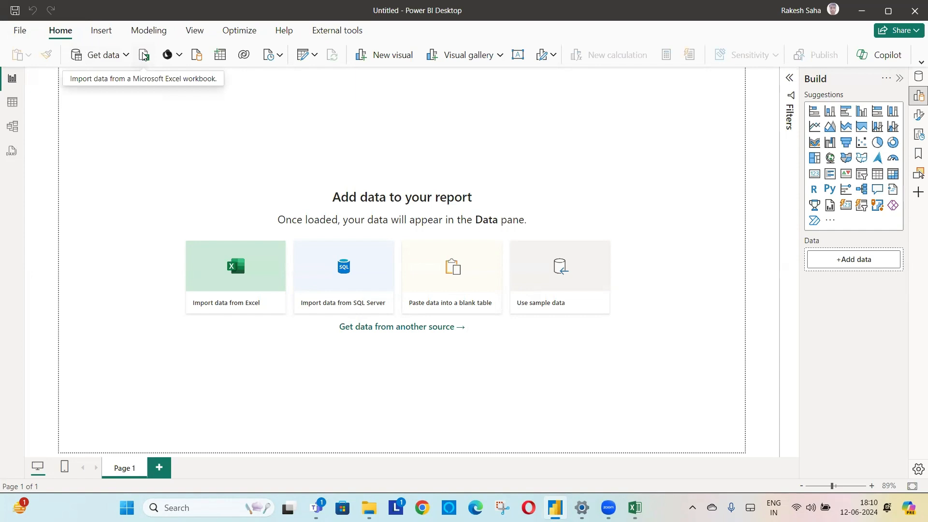
{"action": "left_click", "coordinate": [233, 305]}
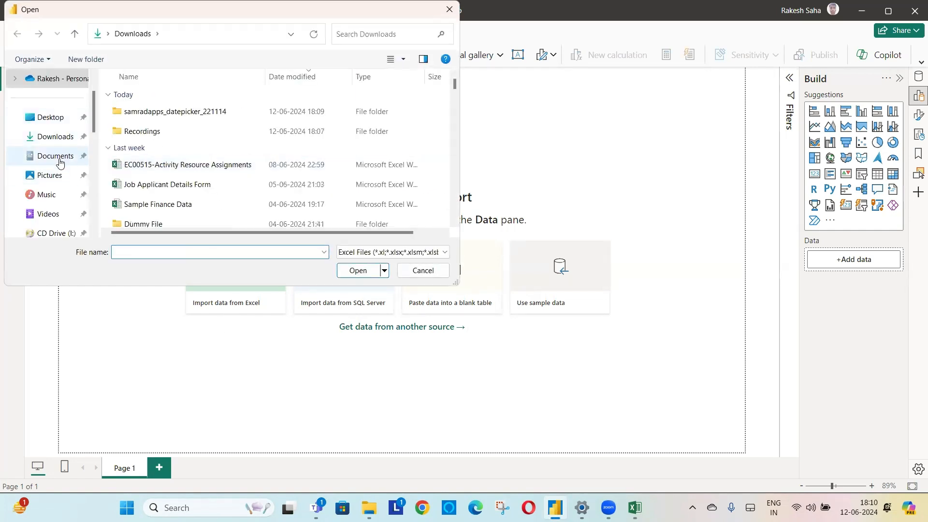
{"action": "left_click", "coordinate": [59, 159]}
{"action": "scroll", "coordinate": [173, 165], "scroll_direction": "down", "scroll_amount": 2}
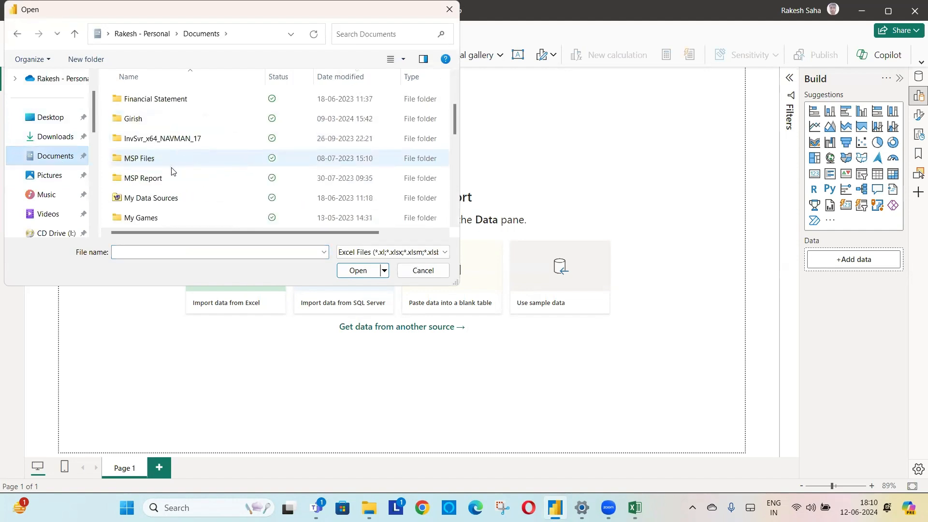
{"action": "scroll", "coordinate": [172, 170], "scroll_direction": "down", "scroll_amount": 5}
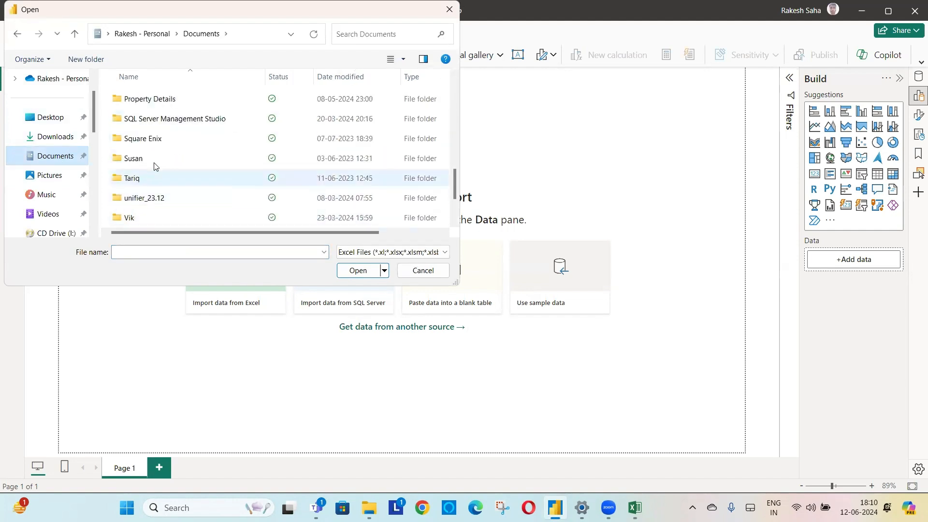
{"action": "scroll", "coordinate": [151, 172], "scroll_direction": "up", "scroll_amount": 2}
{"action": "double_click", "coordinate": [195, 157]}
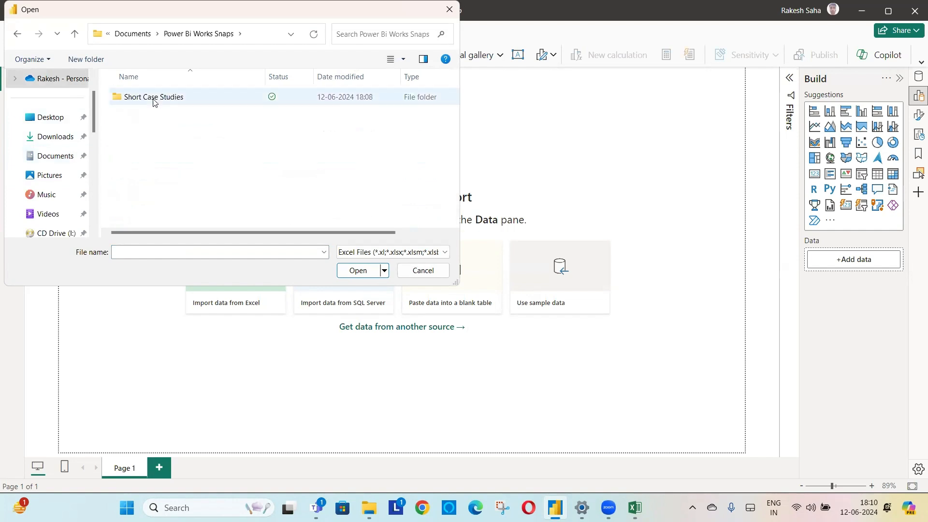
{"action": "double_click", "coordinate": [153, 99]}
{"action": "double_click", "coordinate": [166, 110]}
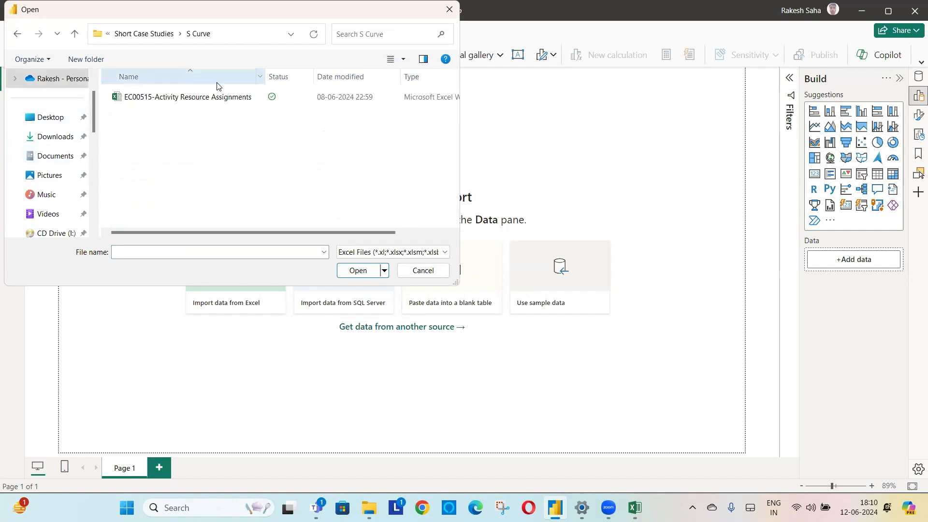
{"action": "left_click", "coordinate": [189, 97]}
{"action": "left_click", "coordinate": [360, 272]}
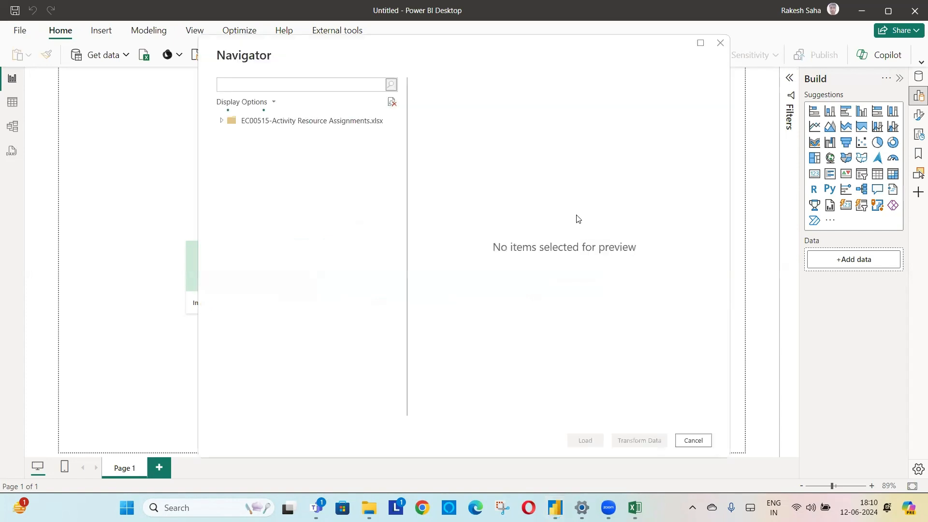
- Choose Sheet1 of the imported workbook and load it into Power Query Editor for transformation
{"action": "left_click", "coordinate": [221, 121]}
{"action": "left_click", "coordinate": [233, 137]}
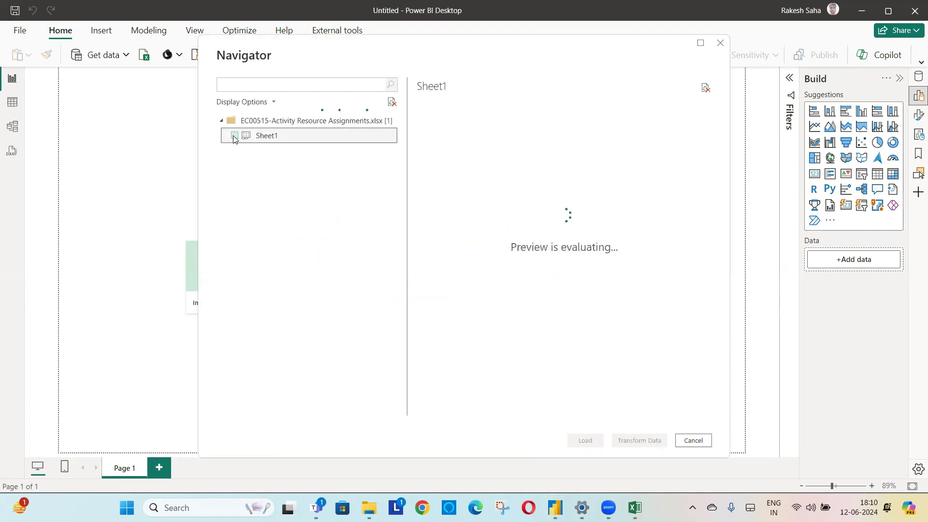
{"action": "left_click", "coordinate": [234, 136]}
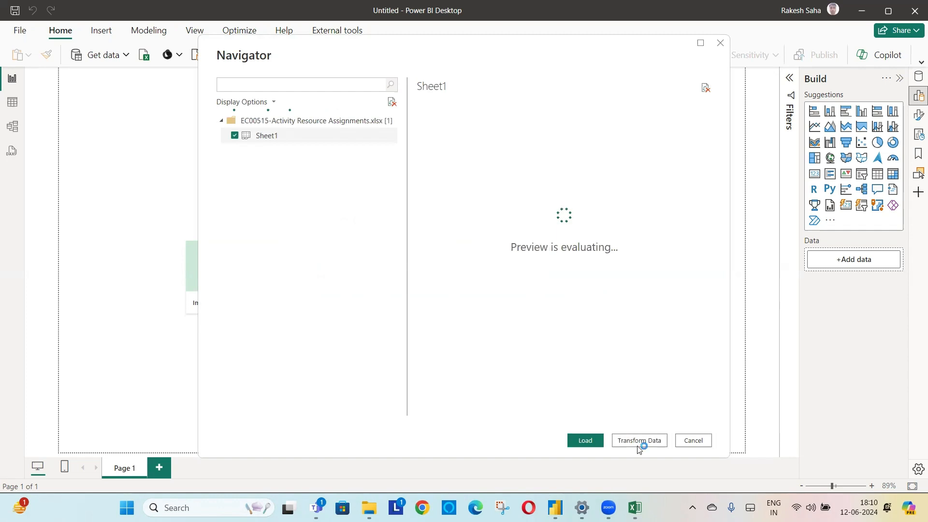
{"action": "left_click", "coordinate": [639, 441]}
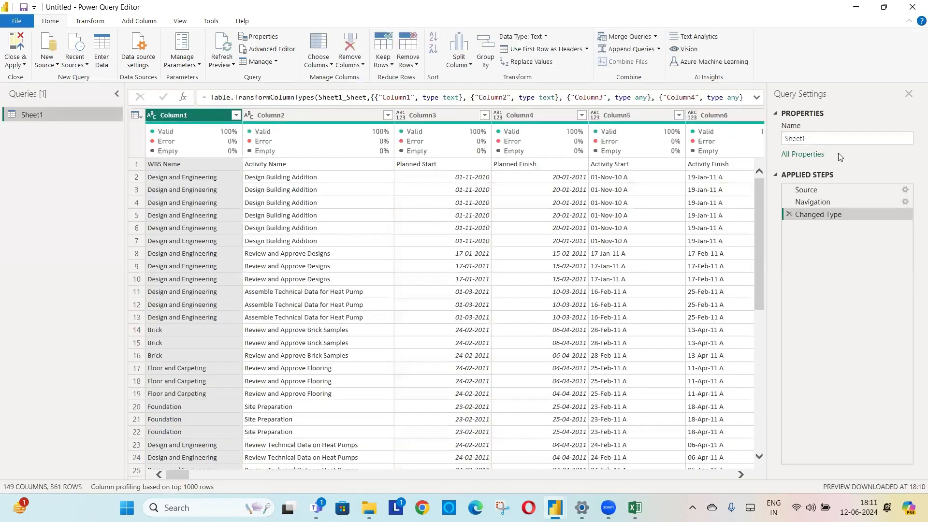
- Rename the Sheet1 query to "P6 Resource Assignment" and promote its first row to column headers
{"action": "left_click", "coordinate": [814, 139]}
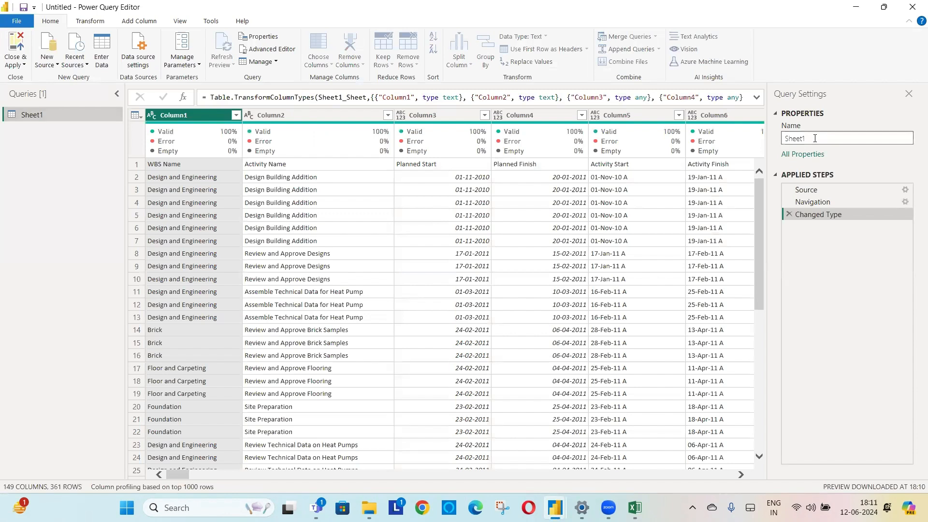
{"action": "double_click", "coordinate": [815, 139]}
{"action": "type", "text": "P6 Resource Assignment"}
{"action": "key", "text": "Return"}
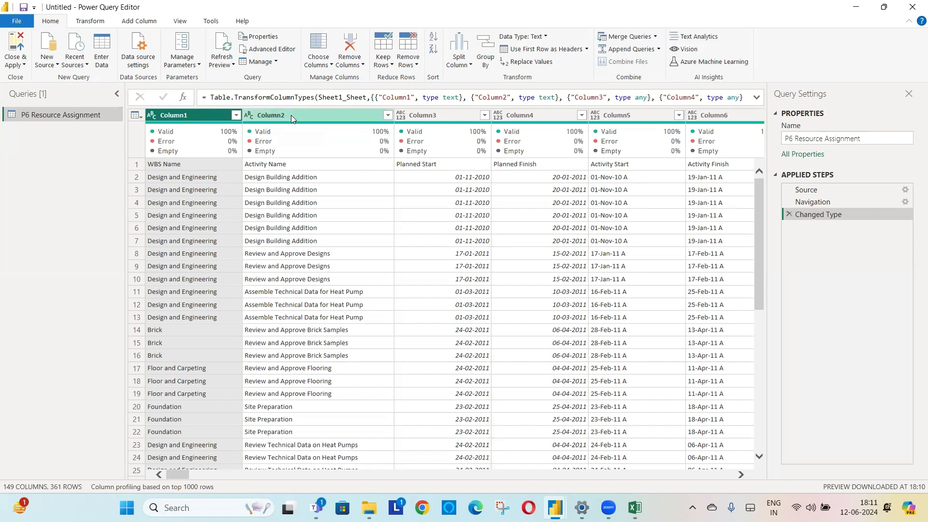
{"action": "left_click", "coordinate": [536, 48]}
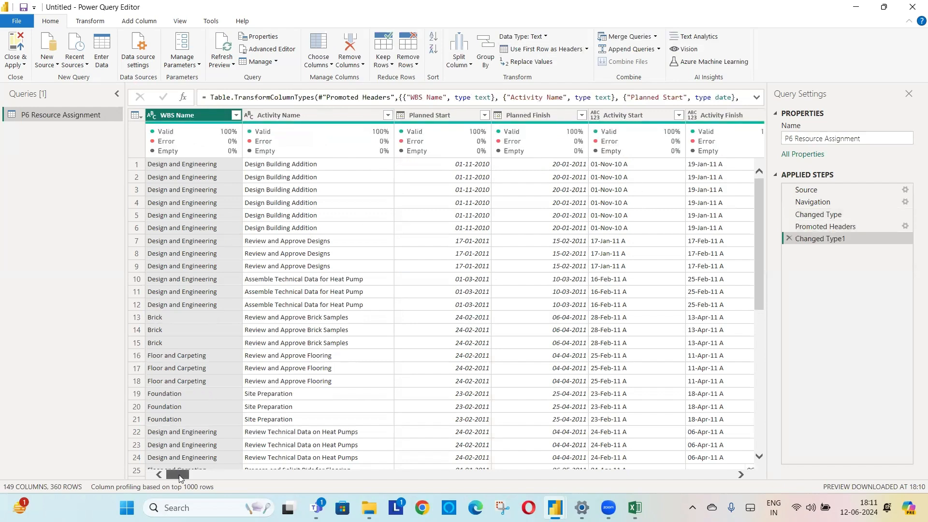
- Set the data type of all weekly date columns from 31-10-2010 through 30-06-2013 to Whole Number, replacing the current type conversion
{"action": "left_click_drag", "start_coordinate": [187, 476], "coordinate": [209, 477]}
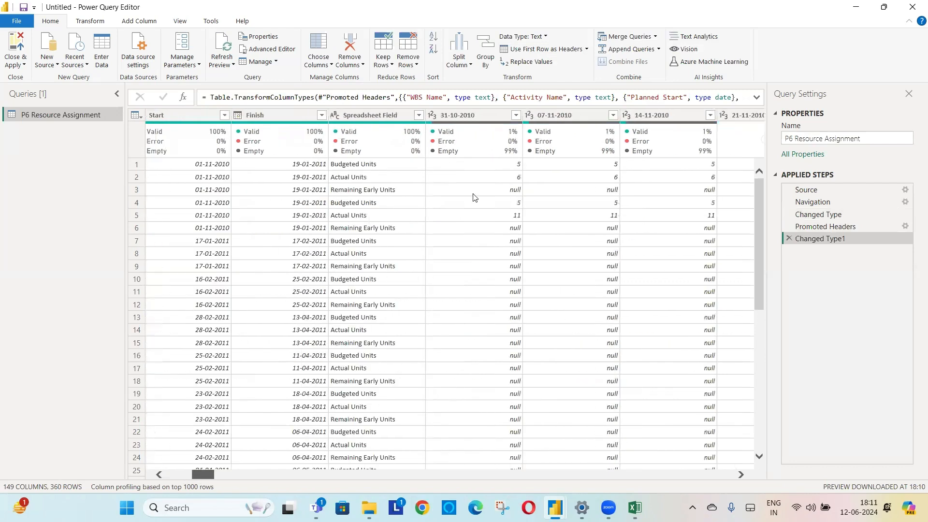
{"action": "left_click", "coordinate": [476, 112]}
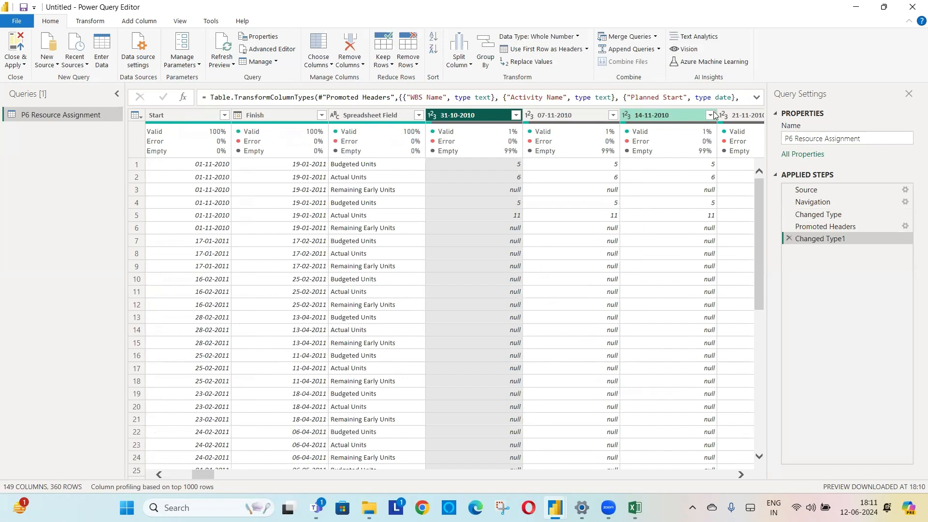
{"action": "key", "text": "shift+Right"}
{"action": "key", "text": "shift+Right"}
{"action": "key", "text": "shift+Right"}
{"action": "key", "text": "shift+Right"}
{"action": "key", "text": "shift+Right"}
{"action": "key", "text": "shift+Right"}
{"action": "key", "text": "shift+Right"}
{"action": "key", "text": "shift+Right"}
{"action": "key", "text": "shift+Right"}
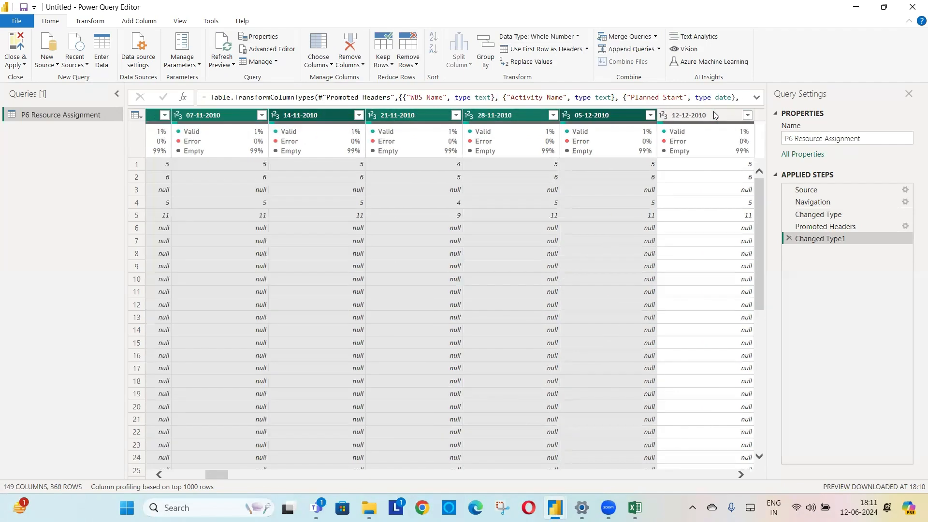
{"action": "key", "text": "shift+Right"}
{"action": "key", "text": "shift+Right"}
{"action": "key", "text": "shift+Right"}
{"action": "key", "text": "shift+Right"}
{"action": "key", "text": "shift+Right"}
{"action": "key", "text": "shift+Right"}
{"action": "key", "text": "shift+Right"}
{"action": "key", "text": "shift+Right"}
{"action": "key", "text": "shift+Right"}
{"action": "key", "text": "shift+Right"}
{"action": "key", "text": "shift+Right"}
{"action": "key", "text": "shift+Right"}
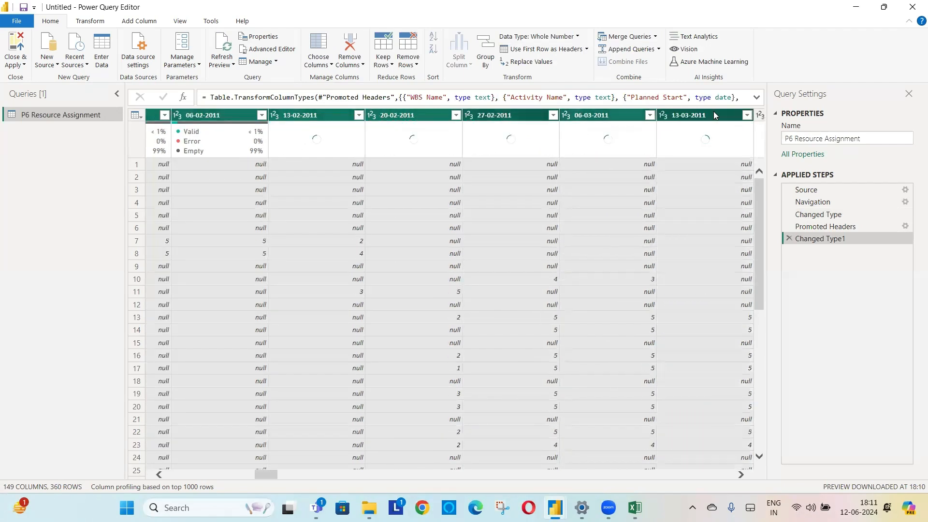
{"action": "key", "text": "shift+Right"}
{"action": "key", "text": "shift+Right"}
{"action": "key", "text": "shift+Right"}
{"action": "key", "text": "shift+Right"}
{"action": "key", "text": "shift+Right"}
{"action": "key", "text": "shift+Right"}
{"action": "key", "text": "shift+Right"}
{"action": "key", "text": "shift+Right"}
{"action": "key", "text": "shift+Right"}
{"action": "key", "text": "shift+Right"}
{"action": "key", "text": "shift+Right"}
{"action": "key", "text": "shift+Right"}
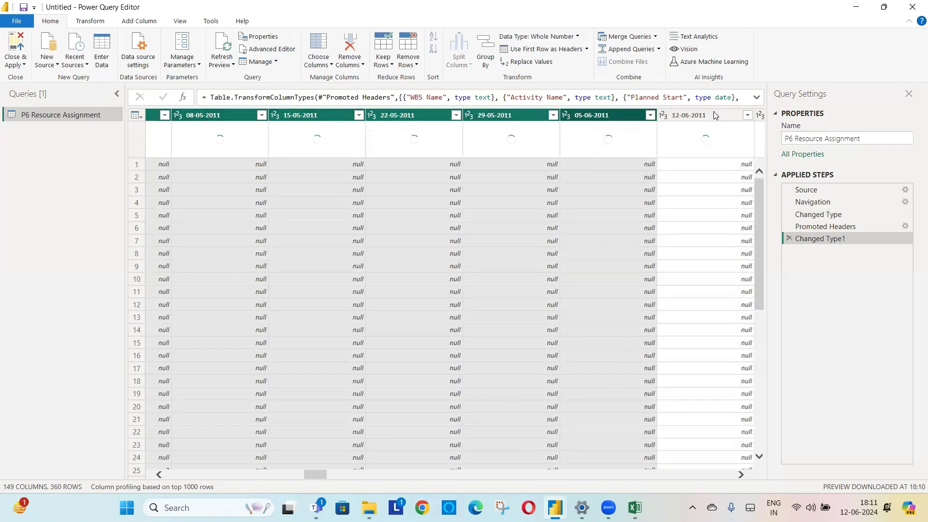
{"action": "key", "text": "shift+Right"}
{"action": "key", "text": "shift+Right"}
{"action": "key", "text": "shift+Right"}
{"action": "key", "text": "shift+Right"}
{"action": "key", "text": "shift+Right"}
{"action": "key", "text": "shift+Right"}
{"action": "key", "text": "shift+Right"}
{"action": "key", "text": "shift+Right"}
{"action": "key", "text": "shift+Right"}
{"action": "key", "text": "shift+Right"}
{"action": "key", "text": "shift+Right"}
{"action": "key", "text": "shift+Right"}
{"action": "key", "text": "shift+Right"}
{"action": "key", "text": "shift+Right"}
{"action": "key", "text": "shift+Right"}
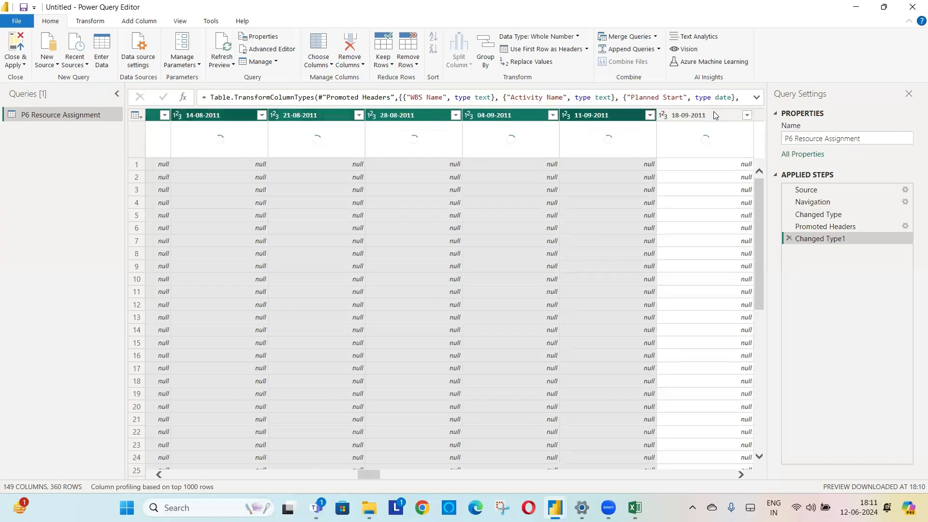
{"action": "key", "text": "shift+Right"}
{"action": "key", "text": "shift+Right"}
{"action": "key", "text": "shift+Right"}
{"action": "key", "text": "shift+Right"}
{"action": "key", "text": "shift+Right"}
{"action": "key", "text": "shift+Right"}
{"action": "key", "text": "shift+Right"}
{"action": "key", "text": "shift+Right"}
{"action": "key", "text": "shift+Right"}
{"action": "key", "text": "shift+Right"}
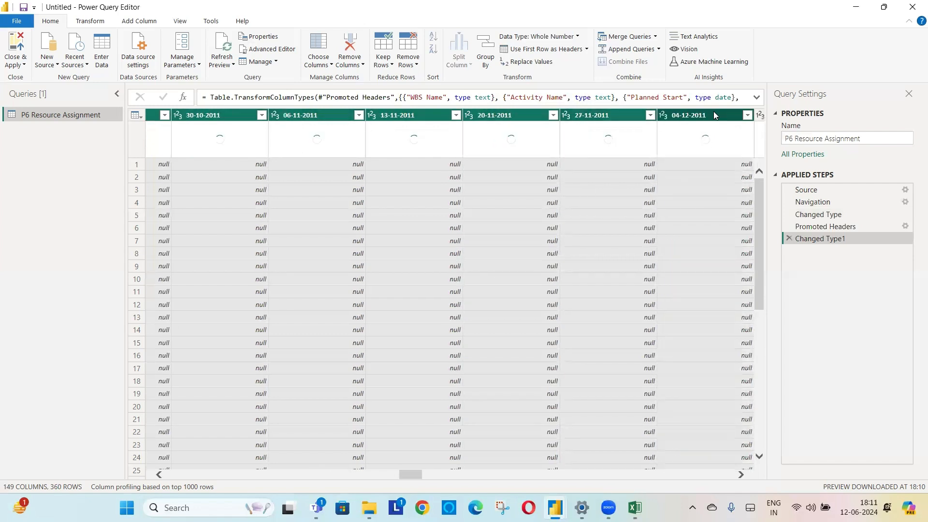
{"action": "key", "text": "shift+Right"}
{"action": "key", "text": "shift+Right"}
{"action": "key", "text": "shift+Right"}
{"action": "key", "text": "shift+Right"}
{"action": "key", "text": "shift+Right"}
{"action": "key", "text": "shift+Right"}
{"action": "key", "text": "shift+Right"}
{"action": "key", "text": "shift+Right"}
{"action": "key", "text": "shift+Right"}
{"action": "key", "text": "shift+Right"}
{"action": "key", "text": "shift+Right"}
{"action": "key", "text": "shift+Right"}
{"action": "key", "text": "shift+Right"}
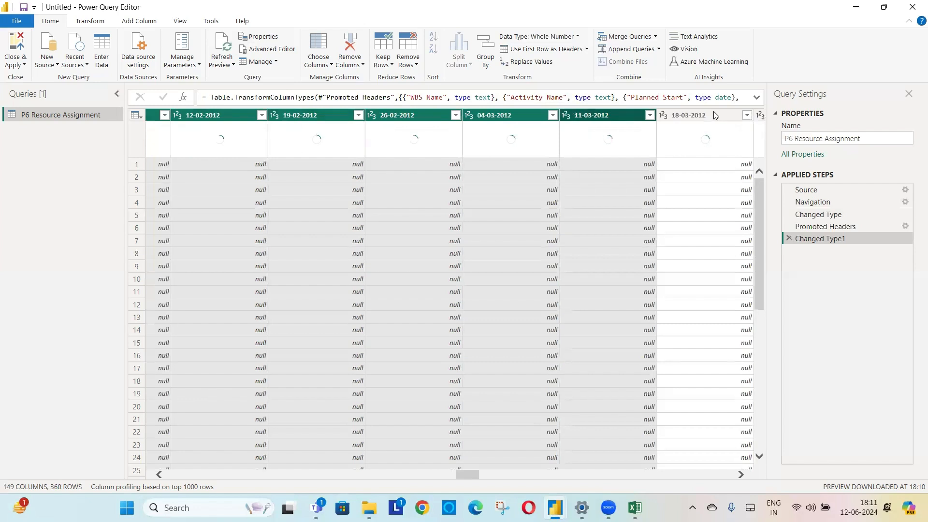
{"action": "key", "text": "shift+Right"}
{"action": "key", "text": "shift+Right"}
{"action": "key", "text": "shift+Right"}
{"action": "key", "text": "shift+Right"}
{"action": "key", "text": "shift+Right"}
{"action": "key", "text": "shift+Right"}
{"action": "key", "text": "shift+Right"}
{"action": "key", "text": "shift+Right"}
{"action": "key", "text": "shift+Right"}
{"action": "key", "text": "shift+Right"}
{"action": "key", "text": "shift+Right"}
{"action": "key", "text": "shift+Right"}
{"action": "key", "text": "shift+Right"}
{"action": "key", "text": "shift+Right"}
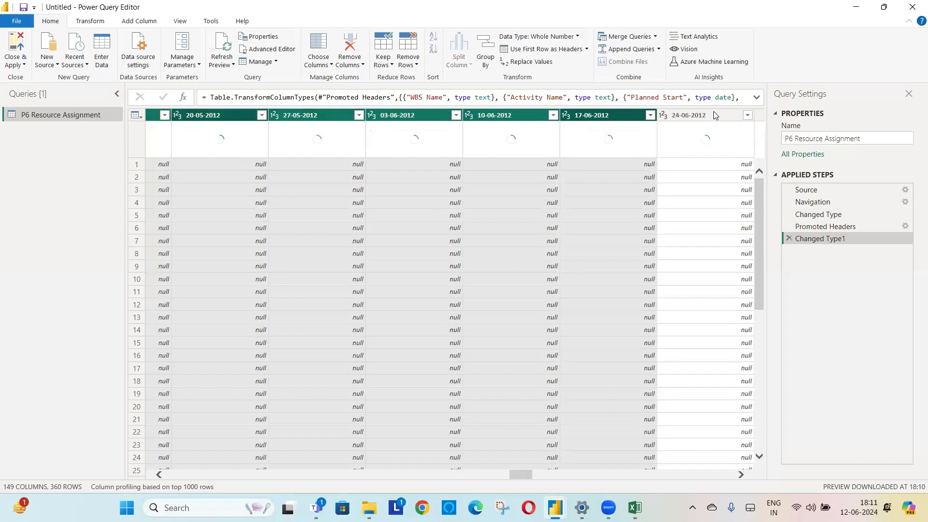
{"action": "key", "text": "shift+Right"}
{"action": "key", "text": "shift+Right"}
{"action": "key", "text": "shift+Right"}
{"action": "key", "text": "shift+Right"}
{"action": "key", "text": "shift+Right"}
{"action": "key", "text": "shift+Right"}
{"action": "key", "text": "shift+Right"}
{"action": "key", "text": "shift+Right"}
{"action": "key", "text": "shift+Right"}
{"action": "key", "text": "shift+Right"}
{"action": "key", "text": "shift+Right"}
{"action": "key", "text": "shift+Right"}
{"action": "key", "text": "shift+Right"}
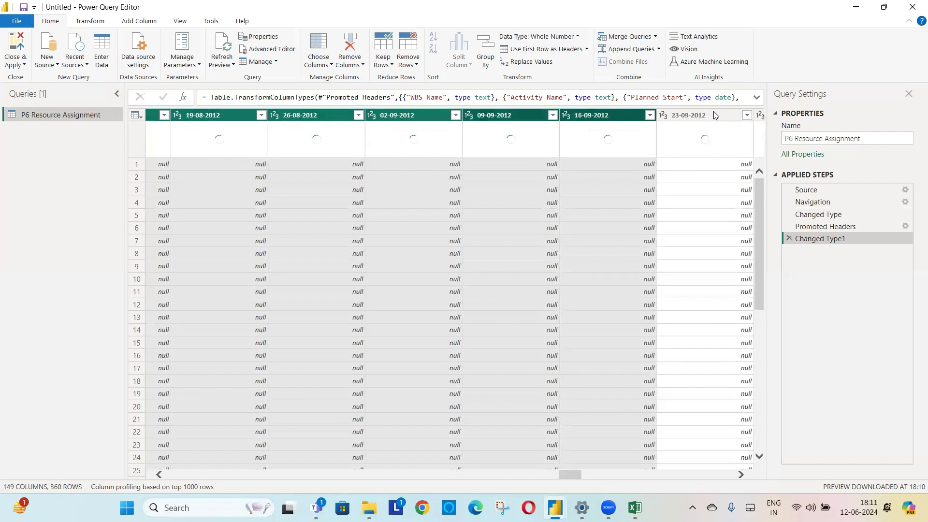
{"action": "key", "text": "shift+Right"}
{"action": "key", "text": "shift+Right"}
{"action": "key", "text": "shift+Right"}
{"action": "key", "text": "shift+Right"}
{"action": "key", "text": "shift+Right"}
{"action": "key", "text": "shift+Right"}
{"action": "key", "text": "shift+Right"}
{"action": "key", "text": "shift+Right"}
{"action": "key", "text": "shift+Right"}
{"action": "key", "text": "shift+Right"}
{"action": "key", "text": "shift+Right"}
{"action": "key", "text": "shift+Right"}
{"action": "key", "text": "shift+Right"}
{"action": "key", "text": "shift+Right"}
{"action": "key", "text": "shift+Right"}
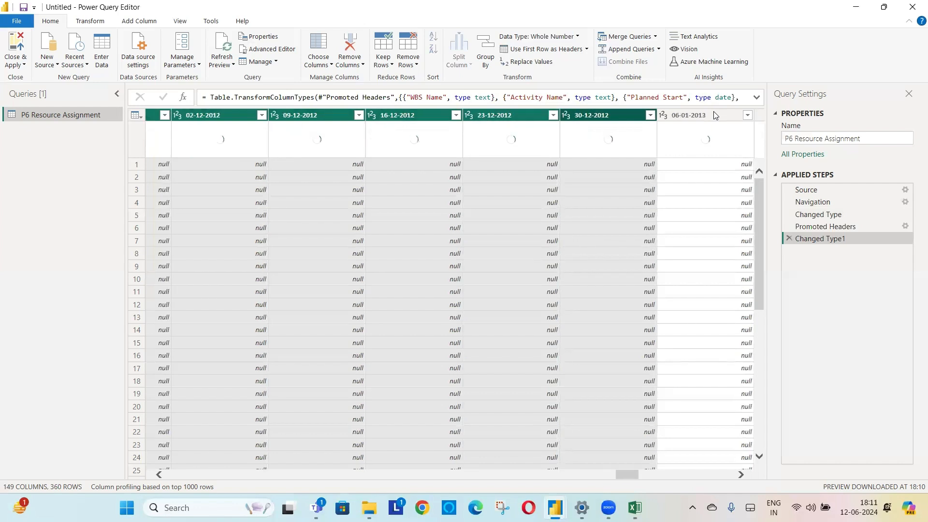
{"action": "key", "text": "shift+Right"}
{"action": "key", "text": "shift+Right"}
{"action": "key", "text": "shift+Right"}
{"action": "key", "text": "shift+Right"}
{"action": "key", "text": "shift+Right"}
{"action": "key", "text": "shift+Right"}
{"action": "key", "text": "shift+Right"}
{"action": "key", "text": "shift+Right"}
{"action": "key", "text": "shift+Right"}
{"action": "key", "text": "shift+Right"}
{"action": "key", "text": "shift+Right"}
{"action": "key", "text": "shift+Right"}
{"action": "key", "text": "shift+Right"}
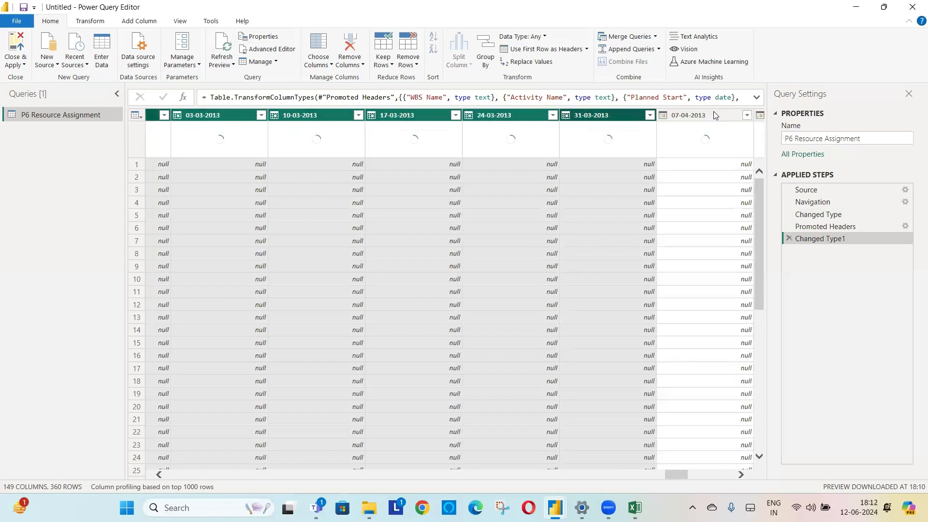
{"action": "key", "text": "shift+Right"}
{"action": "key", "text": "shift+Right"}
{"action": "key", "text": "shift+Right"}
{"action": "key", "text": "shift+Right"}
{"action": "key", "text": "shift+Right"}
{"action": "key", "text": "shift+Right"}
{"action": "key", "text": "shift+Right"}
{"action": "key", "text": "shift+Right"}
{"action": "key", "text": "shift+Right"}
{"action": "key", "text": "shift+Right"}
{"action": "key", "text": "shift+Right"}
{"action": "key", "text": "shift+Right"}
{"action": "key", "text": "shift+Right"}
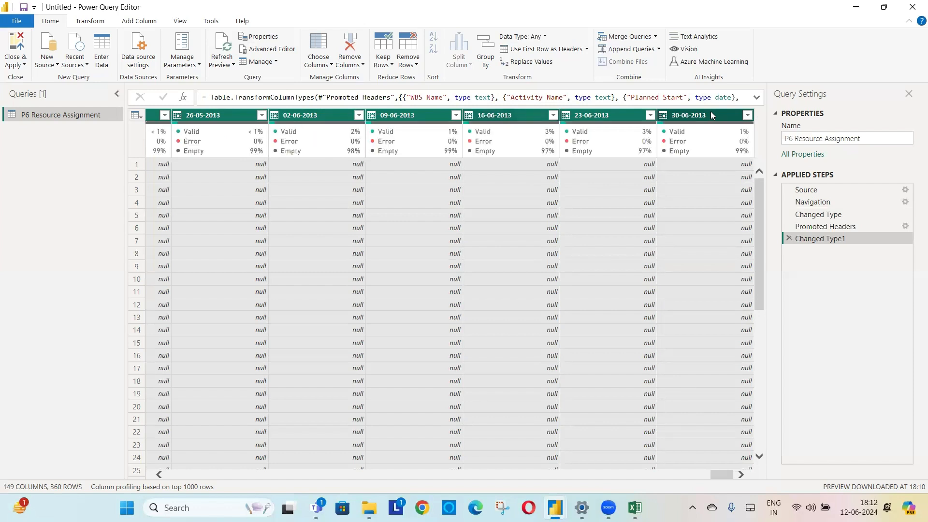
{"action": "left_click", "coordinate": [542, 37]}
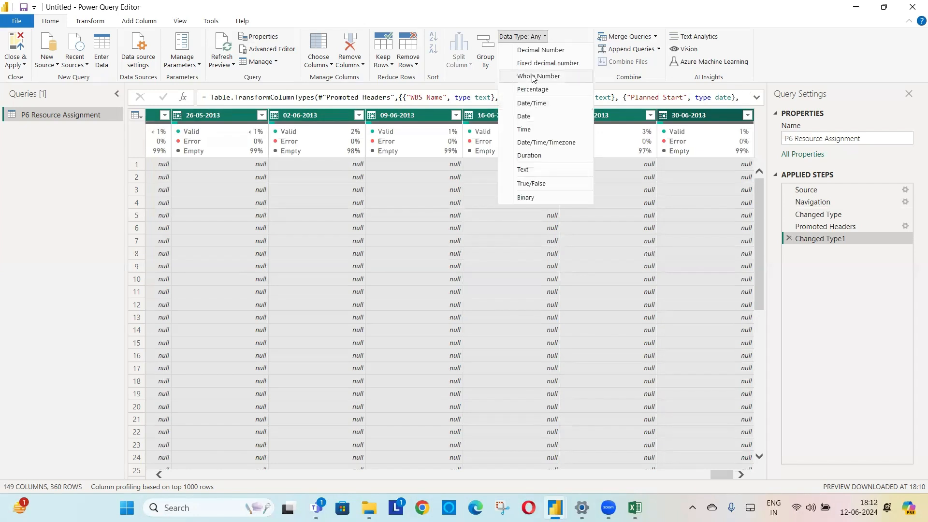
{"action": "left_click", "coordinate": [647, 227]}
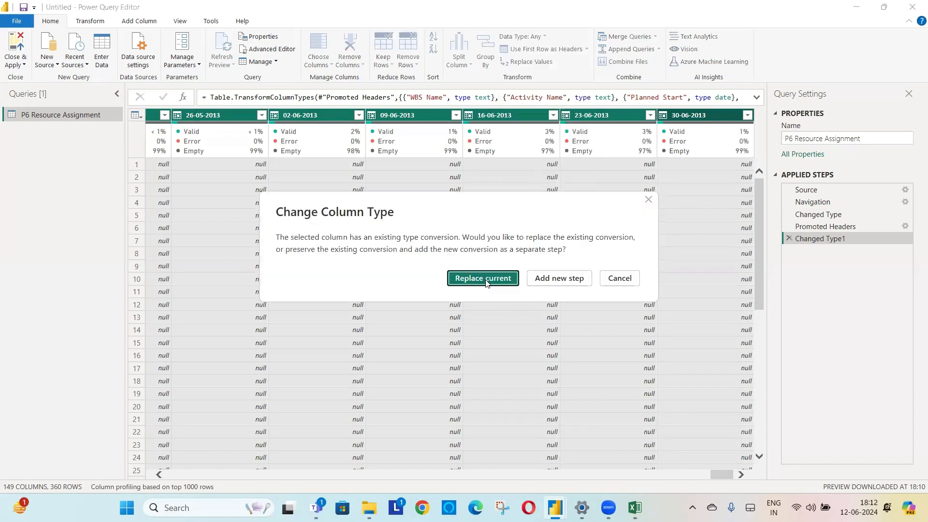
{"action": "key", "text": "Return"}
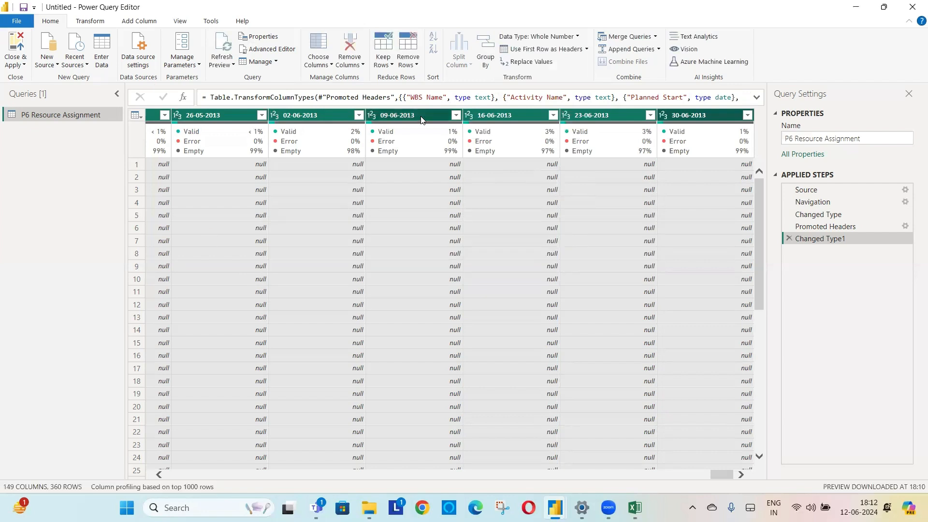
- Unpivot the selected weekly date columns into attribute and value rows
{"action": "right_click", "coordinate": [396, 115]}
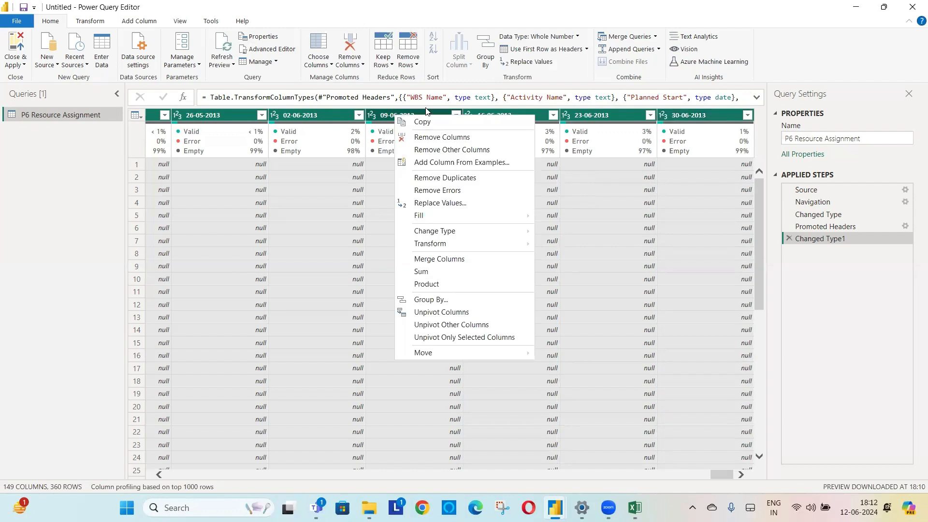
{"action": "left_click", "coordinate": [455, 313]}
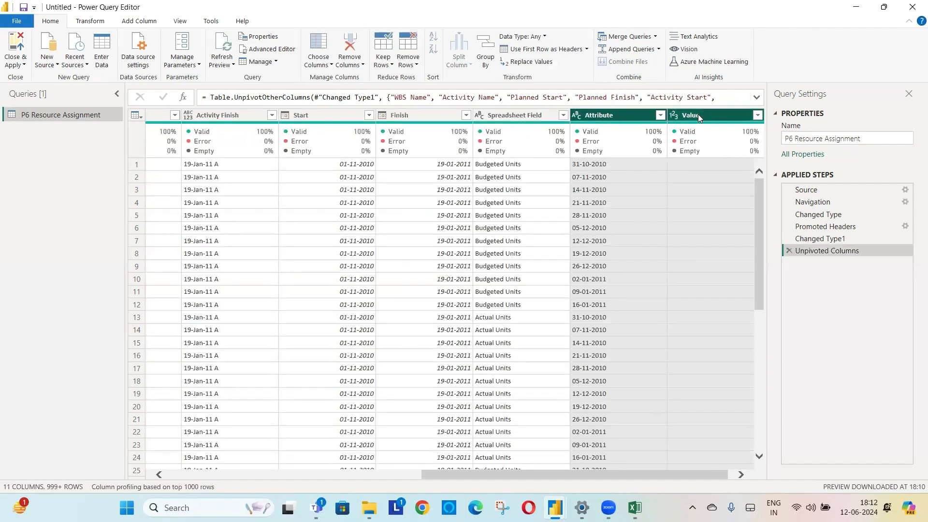
- Rename the Attribute column to "Week" and set its data type to Date
{"action": "left_click", "coordinate": [616, 115]}
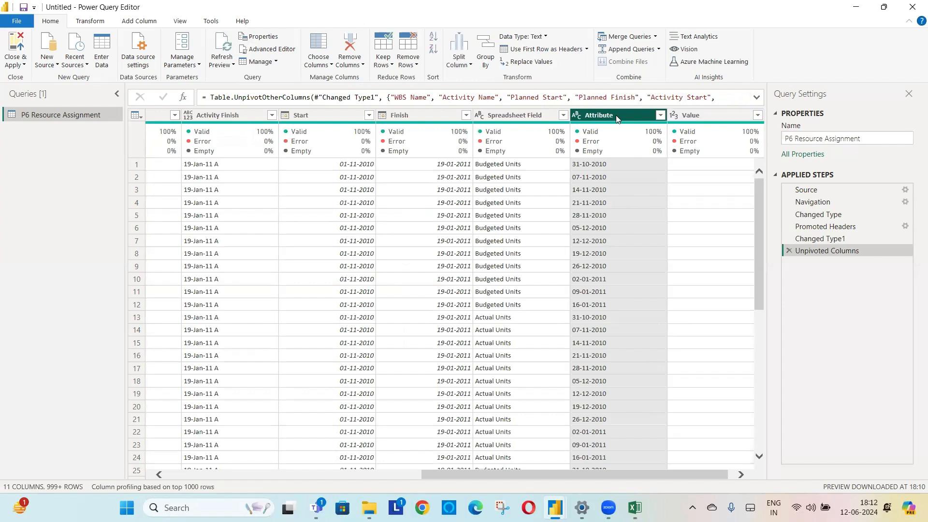
{"action": "double_click", "coordinate": [615, 115]}
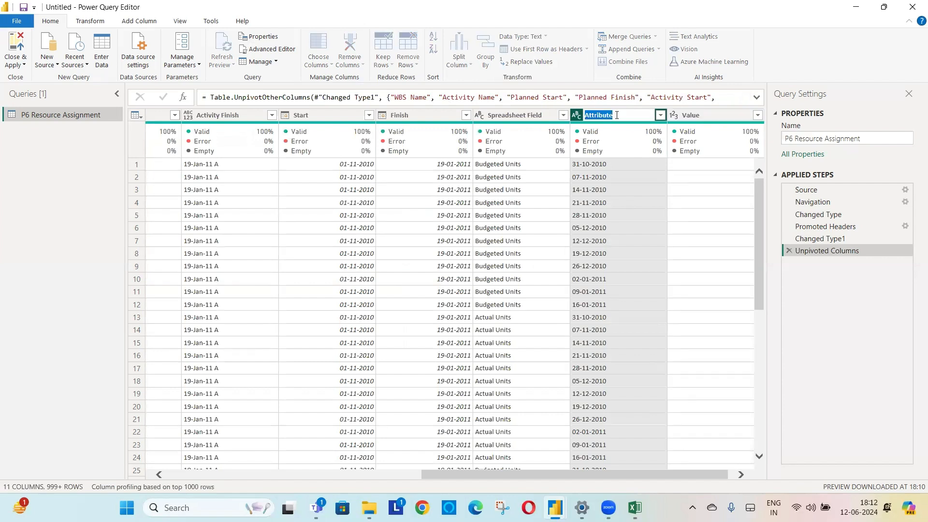
{"action": "type", "text": "Week"}
{"action": "key", "text": "Return"}
{"action": "left_click", "coordinate": [576, 118]}
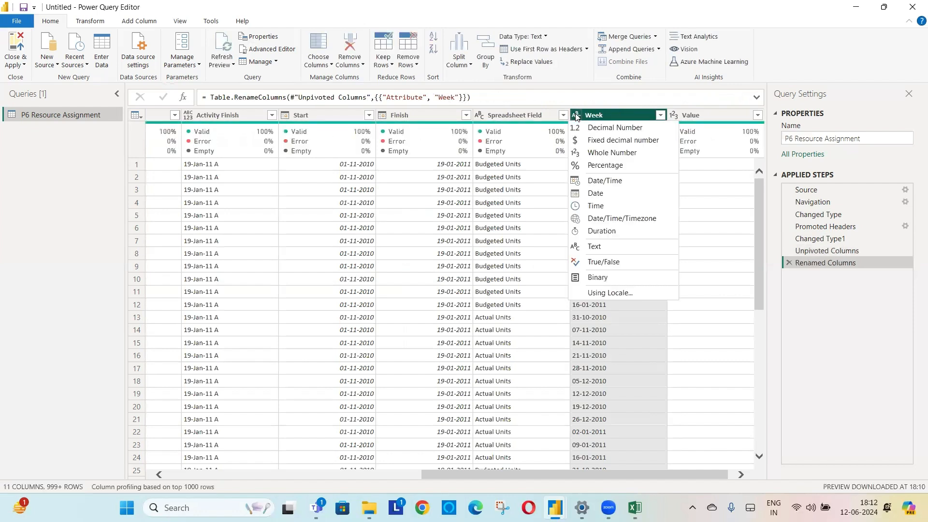
{"action": "left_click", "coordinate": [600, 195]}
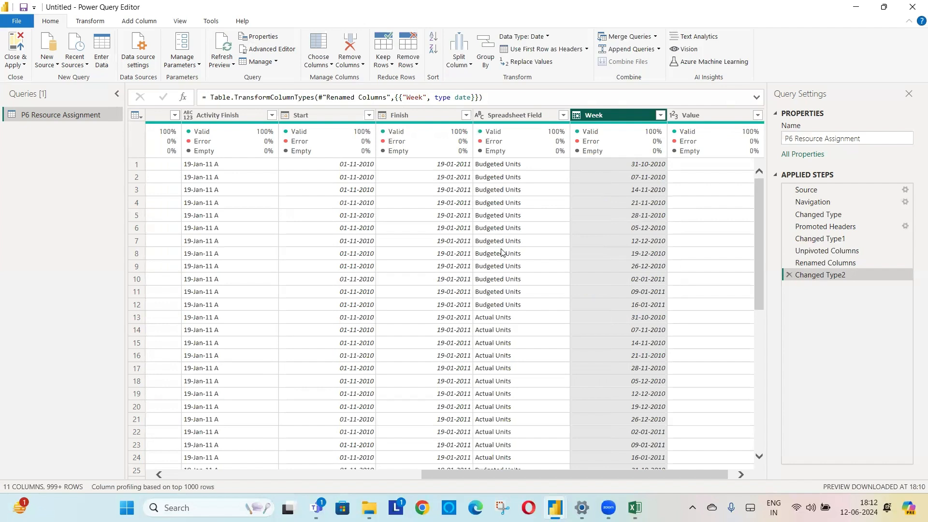
- Check the Spreadsheet Field column's filter values, and create a reference of the P6 Resource Assignment query named "Budget"
{"action": "left_click", "coordinate": [564, 116]}
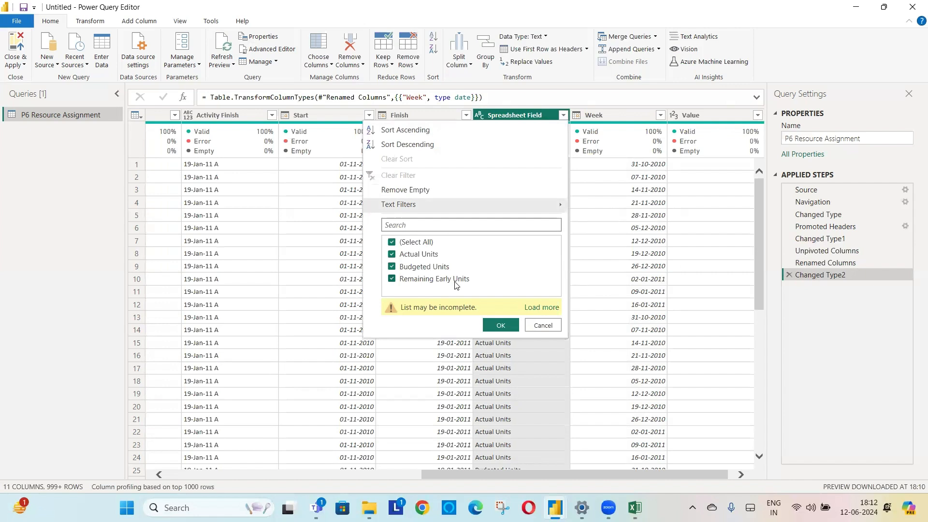
{"action": "left_click", "coordinate": [655, 60]}
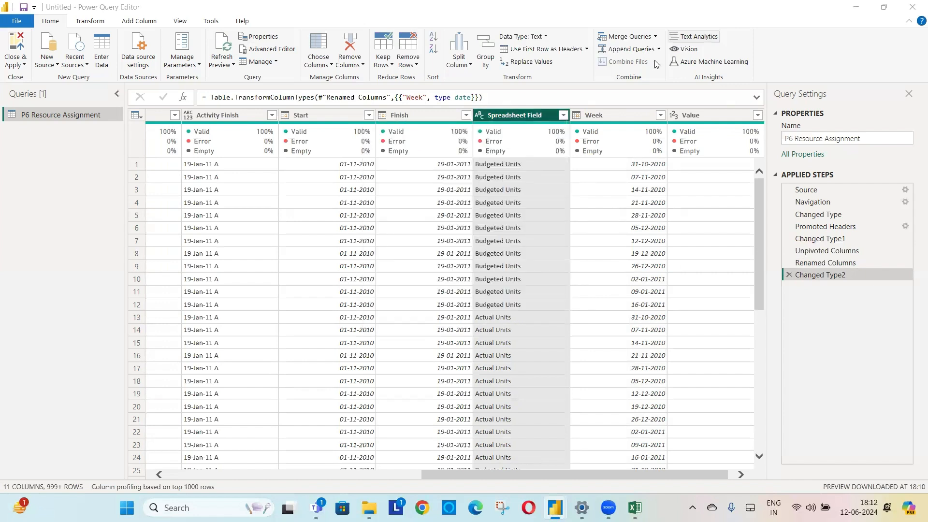
{"action": "right_click", "coordinate": [55, 117]}
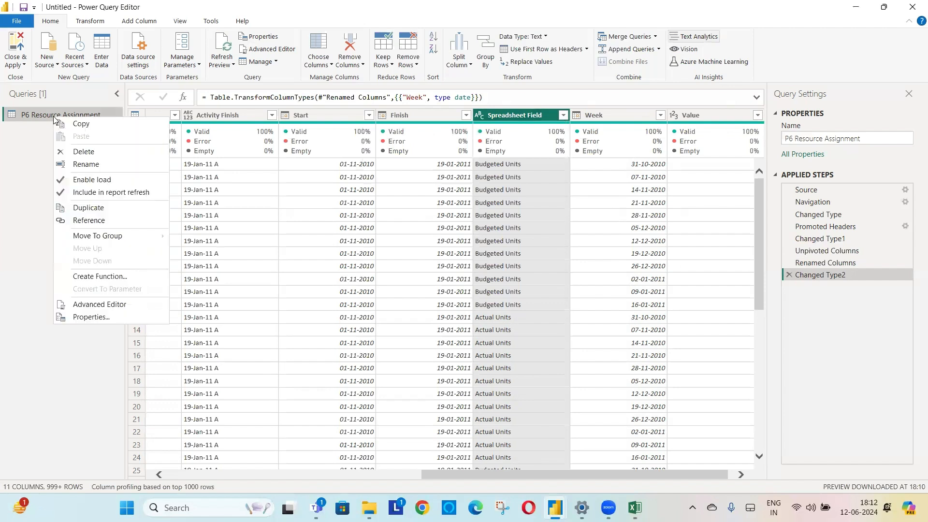
{"action": "left_click", "coordinate": [111, 224]}
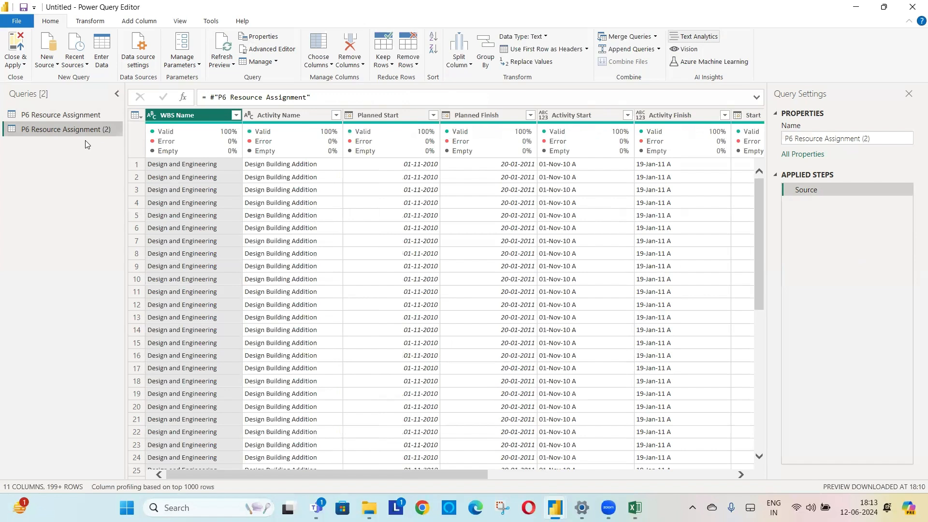
{"action": "key", "text": "F2"}
{"action": "type", "text": "Bus"}
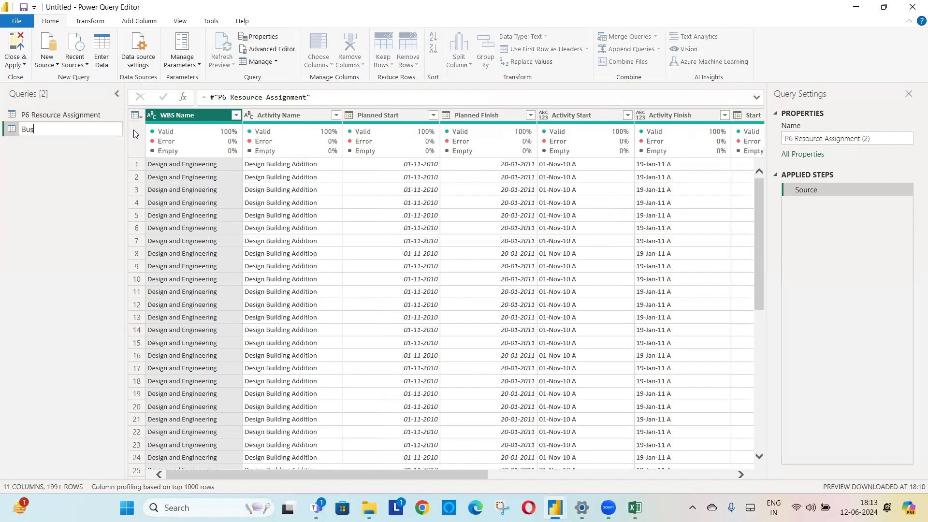
{"action": "key", "text": "BackSpace"}
{"action": "type", "text": "dget"}
{"action": "key", "text": "Return"}
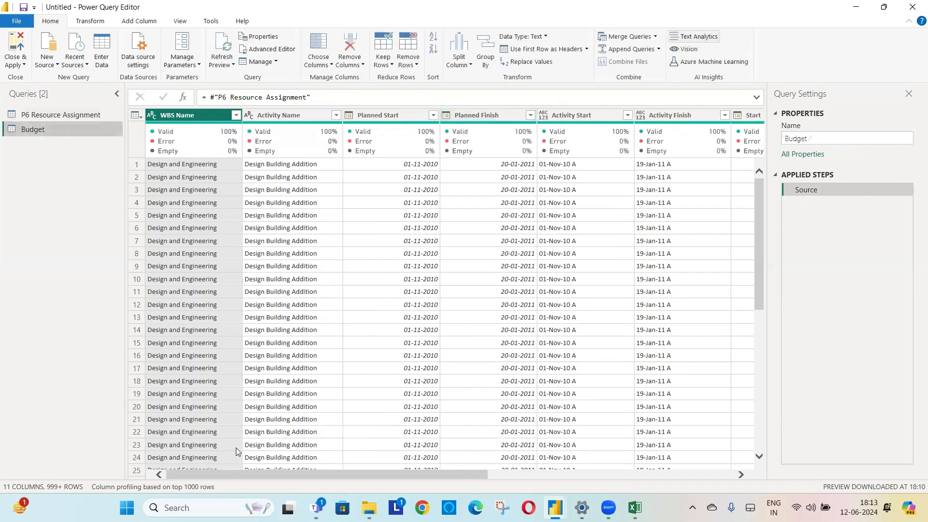
- Filter the Budget query's Spreadsheet Field column to keep only Budgeted Units
{"action": "left_click_drag", "start_coordinate": [357, 476], "coordinate": [688, 493]}
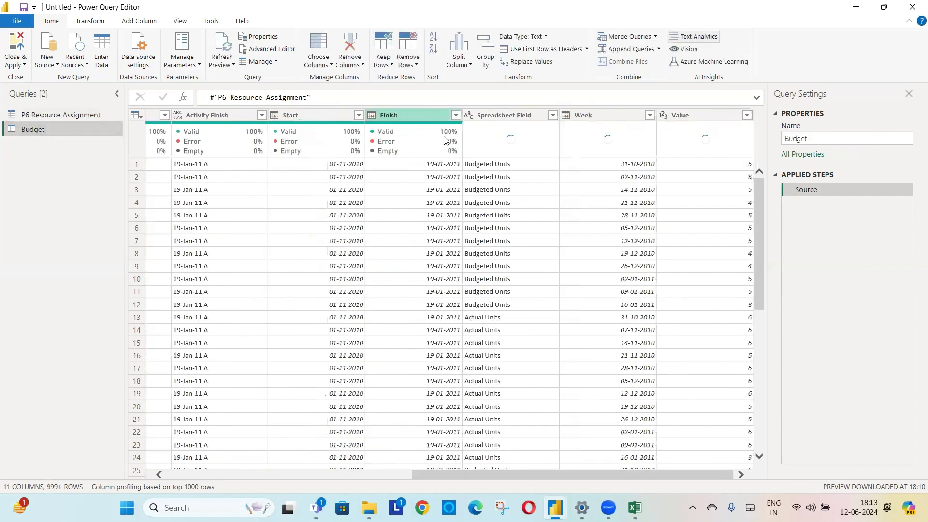
{"action": "left_click", "coordinate": [553, 115]}
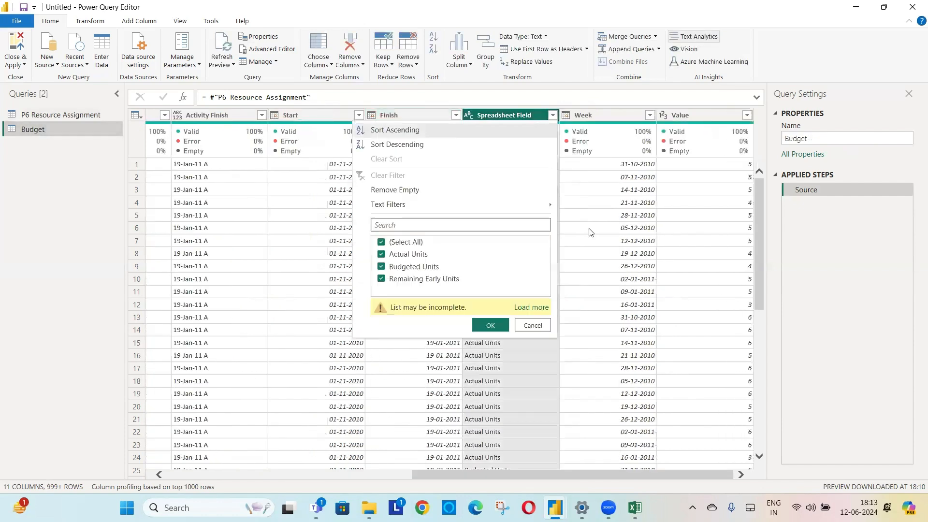
{"action": "left_click", "coordinate": [405, 242]}
{"action": "left_click", "coordinate": [405, 266]}
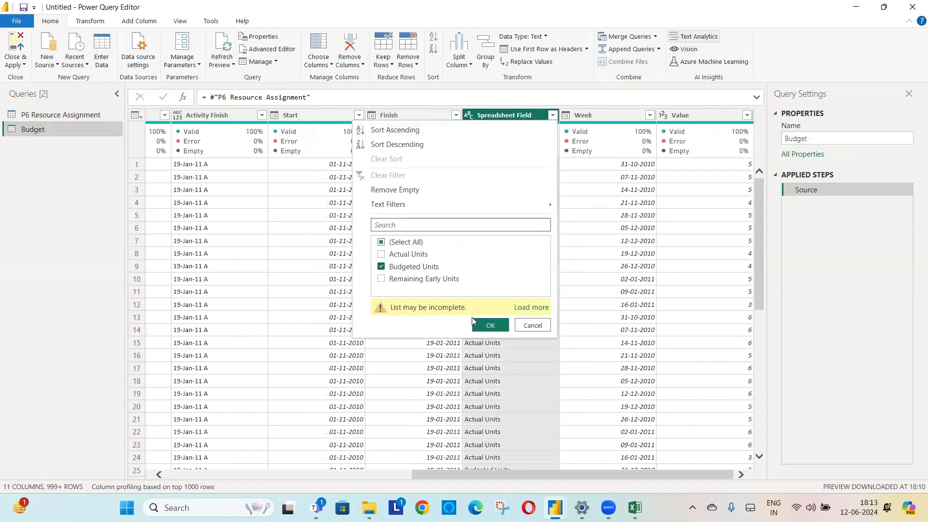
{"action": "left_click", "coordinate": [494, 329]}
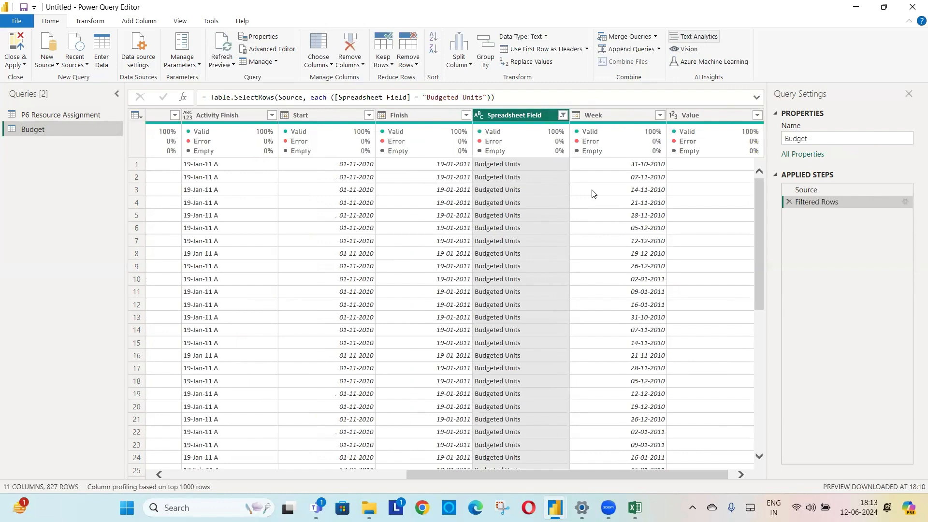
- Rename the Value column in the Budget query to "Budgeted Units"
{"action": "left_click", "coordinate": [707, 117]}
{"action": "double_click", "coordinate": [707, 116]}
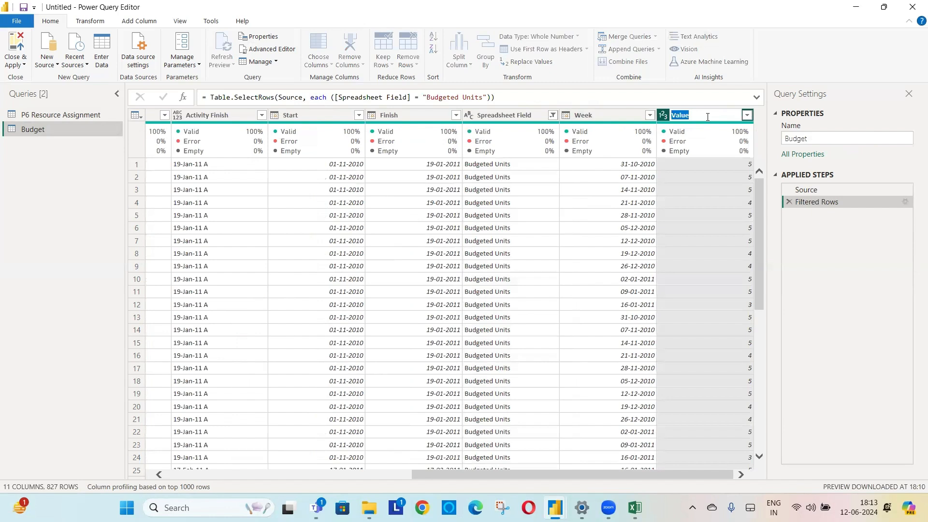
{"action": "type", "text": "Bus"}
{"action": "key", "text": "BackSpace"}
{"action": "type", "text": "dgeted Units"}
{"action": "key", "text": "Return"}
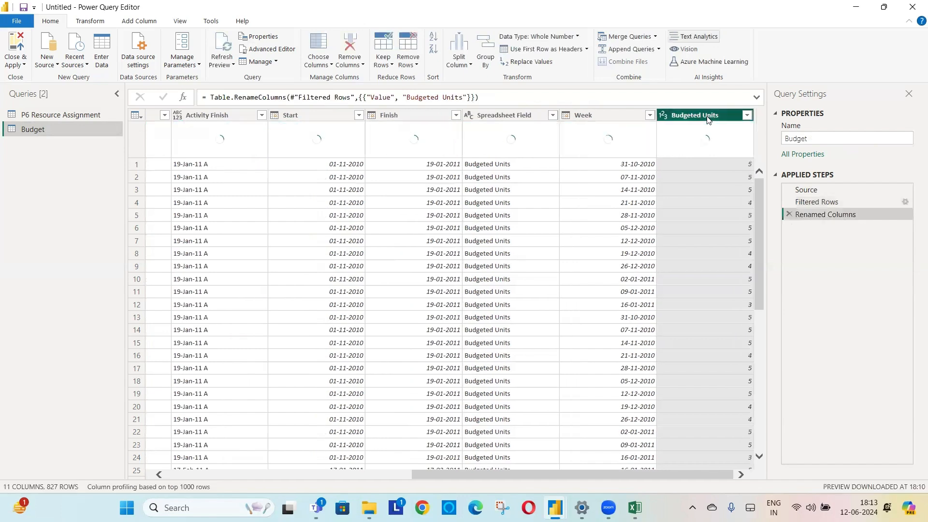
- Create a reference of the P6 Resource Assignment query and name it "Actual"
{"action": "left_click", "coordinate": [38, 117]}
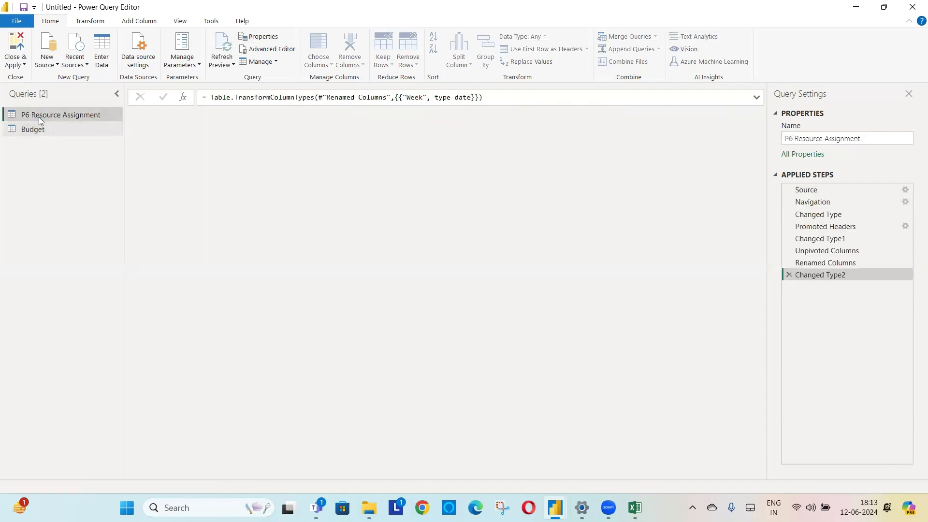
{"action": "right_click", "coordinate": [67, 117]}
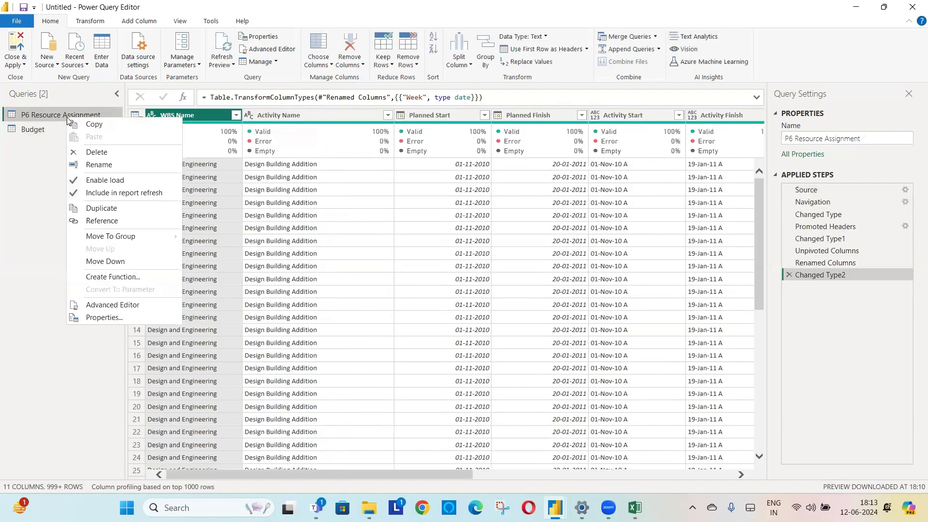
{"action": "left_click", "coordinate": [120, 222]}
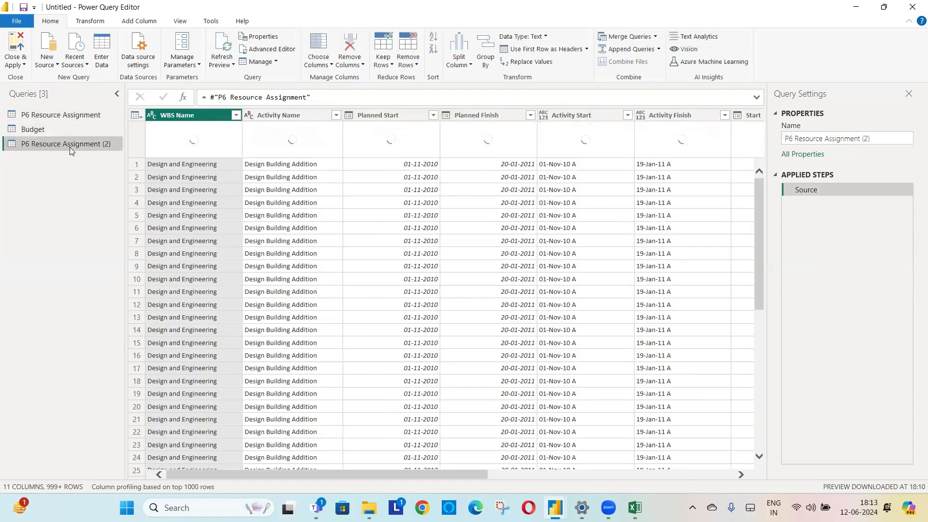
{"action": "double_click", "coordinate": [70, 144]}
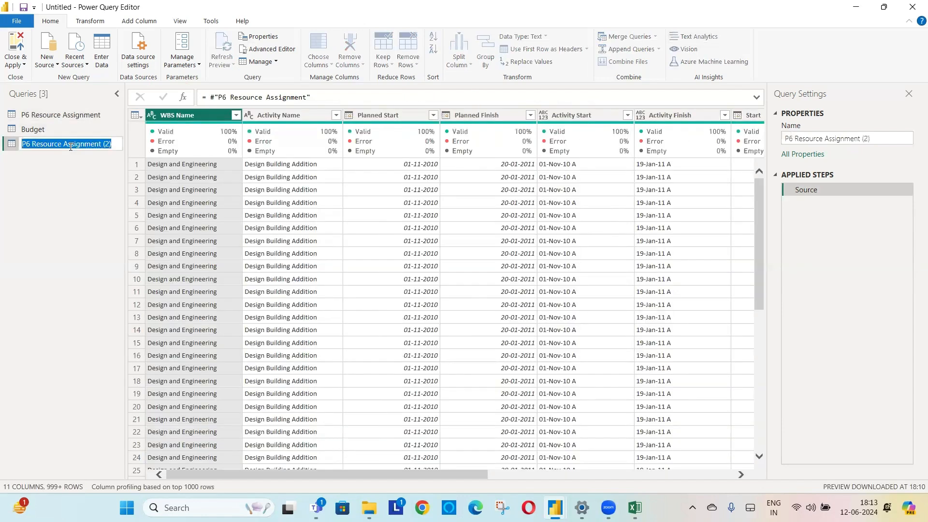
{"action": "type", "text": "Actua"}
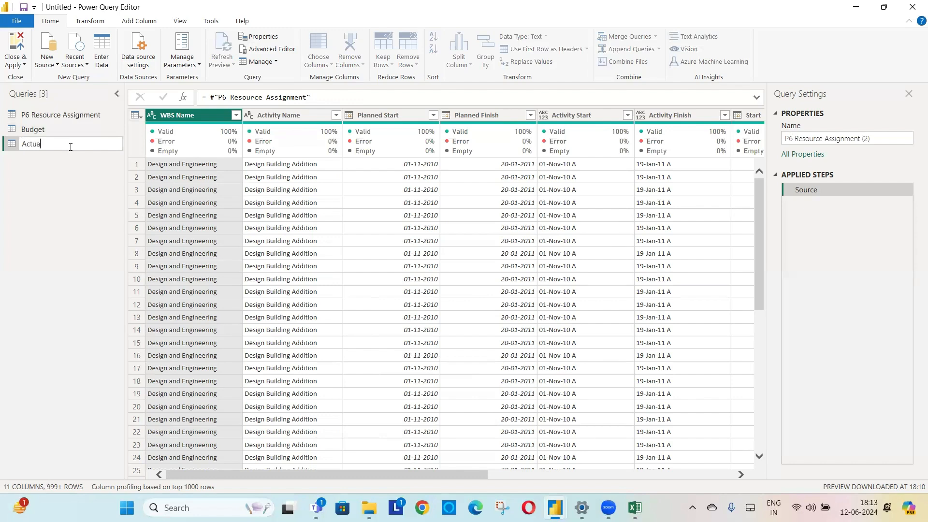
{"action": "type", "text": "l"}
{"action": "key", "text": "Return"}
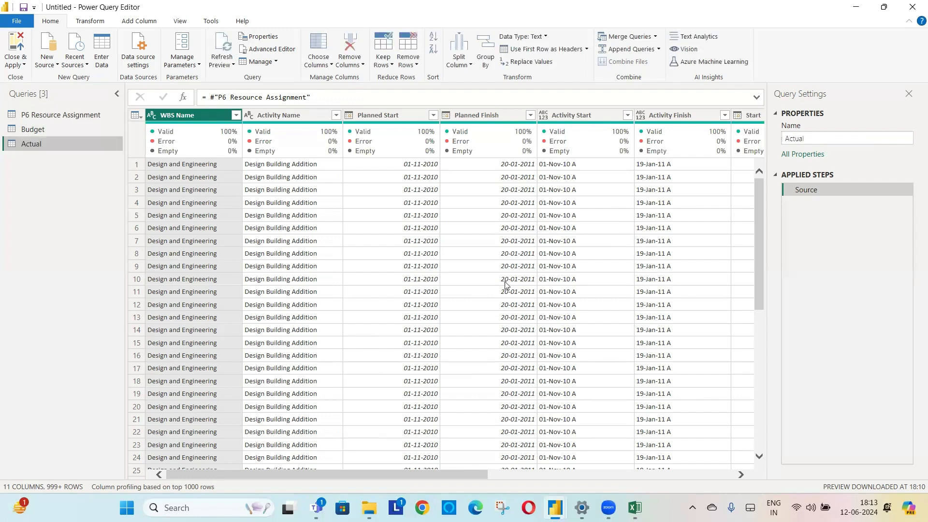
- Filter the Actual query's Spreadsheet Field column to keep only Actual Units
{"action": "left_click_drag", "start_coordinate": [466, 473], "coordinate": [739, 502]}
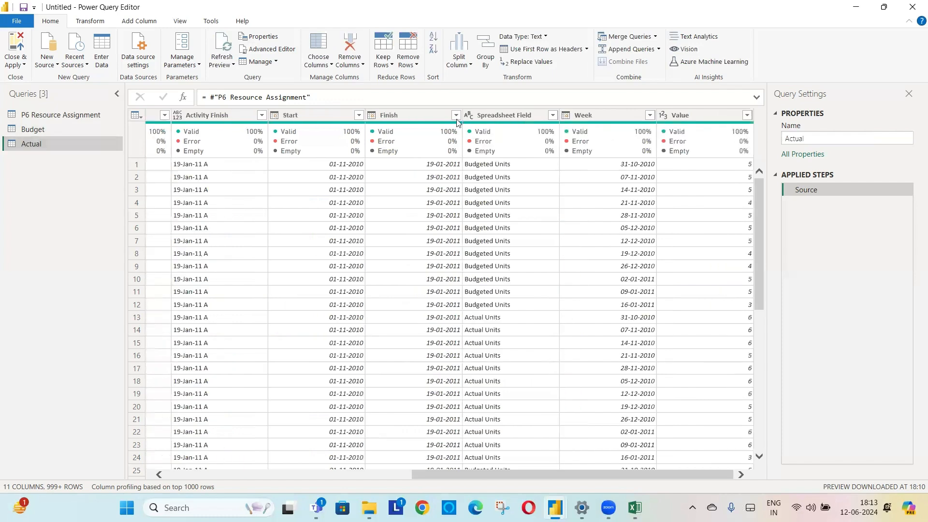
{"action": "left_click", "coordinate": [545, 118]}
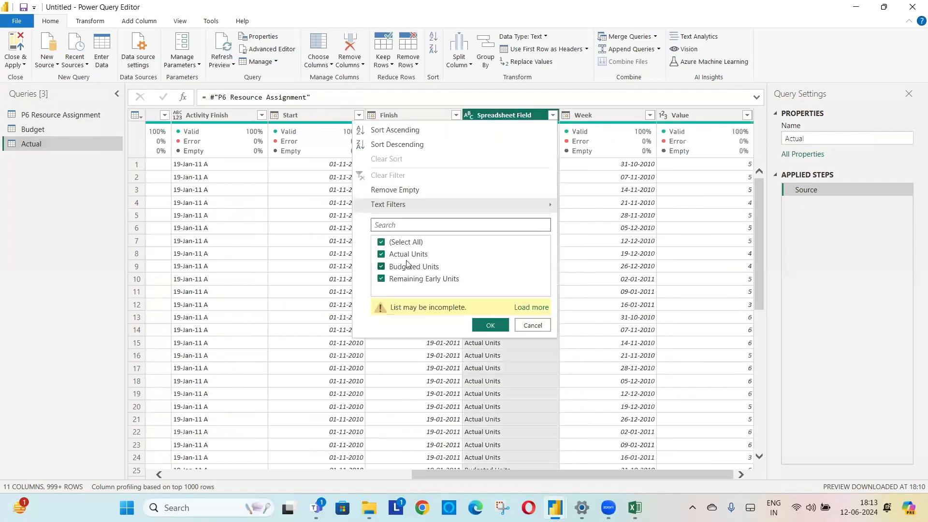
{"action": "left_click", "coordinate": [408, 254]}
{"action": "left_click", "coordinate": [404, 242]}
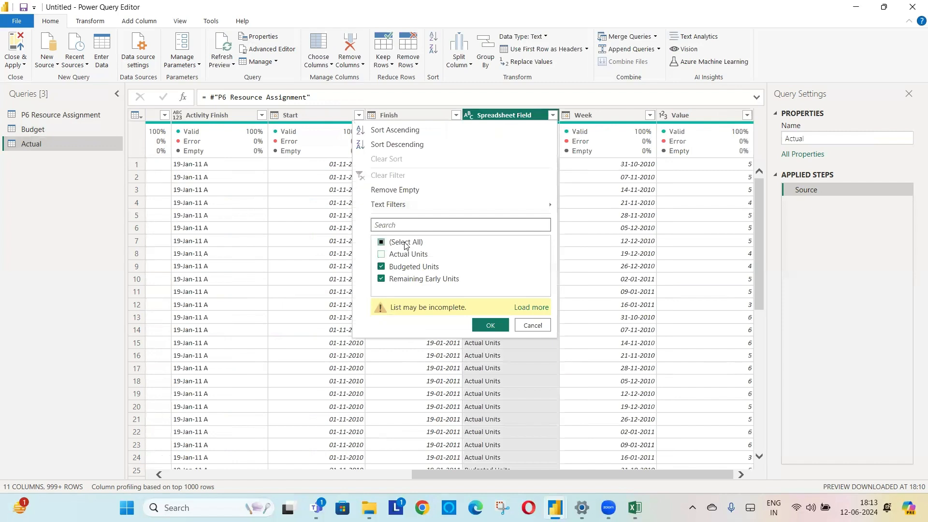
{"action": "left_click", "coordinate": [402, 253]}
{"action": "left_click", "coordinate": [488, 326]}
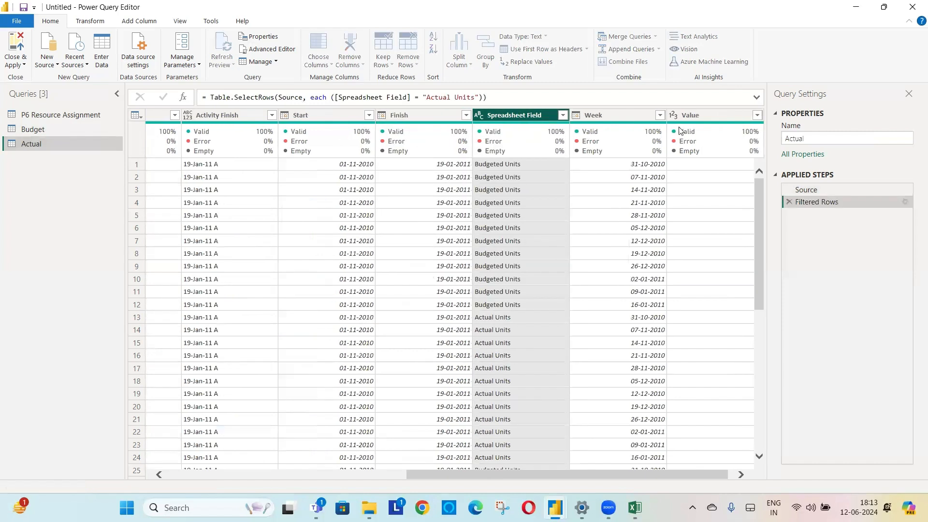
- Rename the Value column in the Actual query to "Actual Units"
{"action": "double_click", "coordinate": [698, 113]}
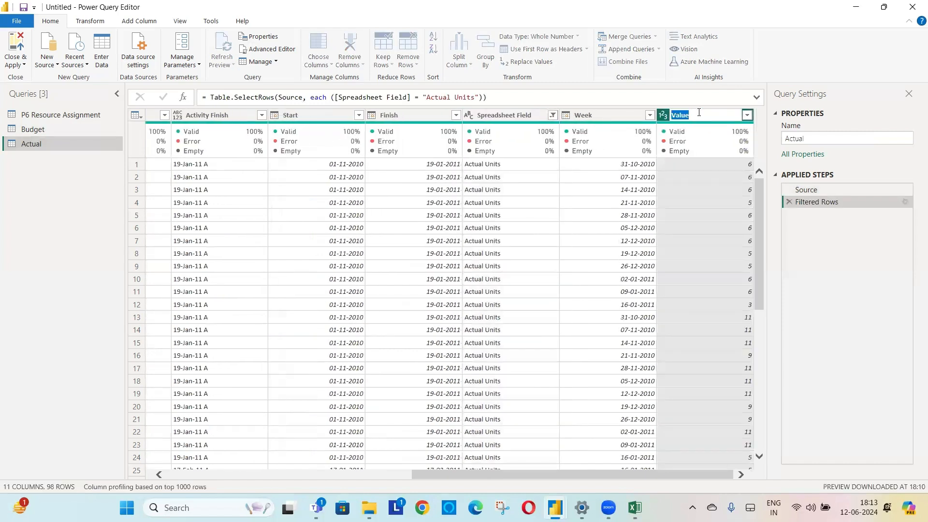
{"action": "type", "text": "Actual u"}
{"action": "key", "text": "BackSpace"}
{"action": "type", "text": "Units"}
{"action": "key", "text": "Return"}
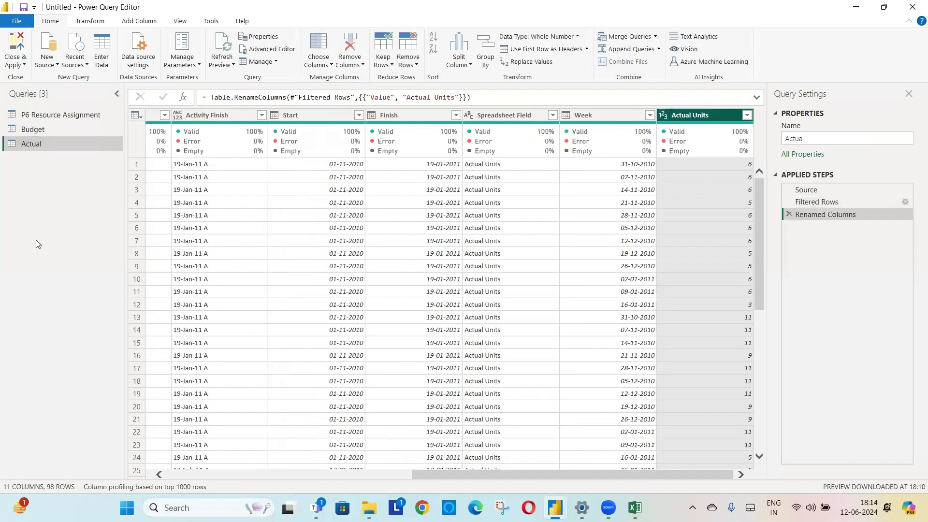
- Create another reference of the P6 Resource Assignment query and name it "Forecast"
{"action": "left_click", "coordinate": [47, 116]}
{"action": "right_click", "coordinate": [47, 116]}
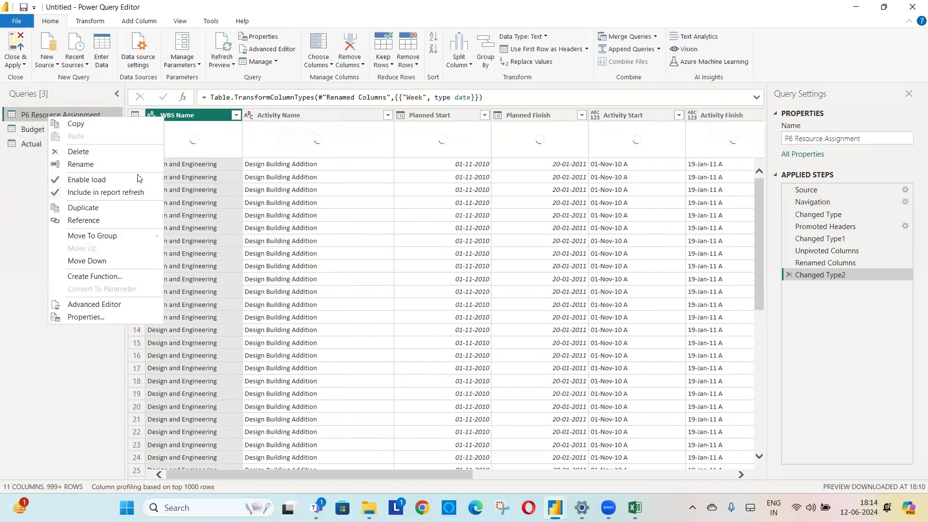
{"action": "left_click", "coordinate": [106, 222]}
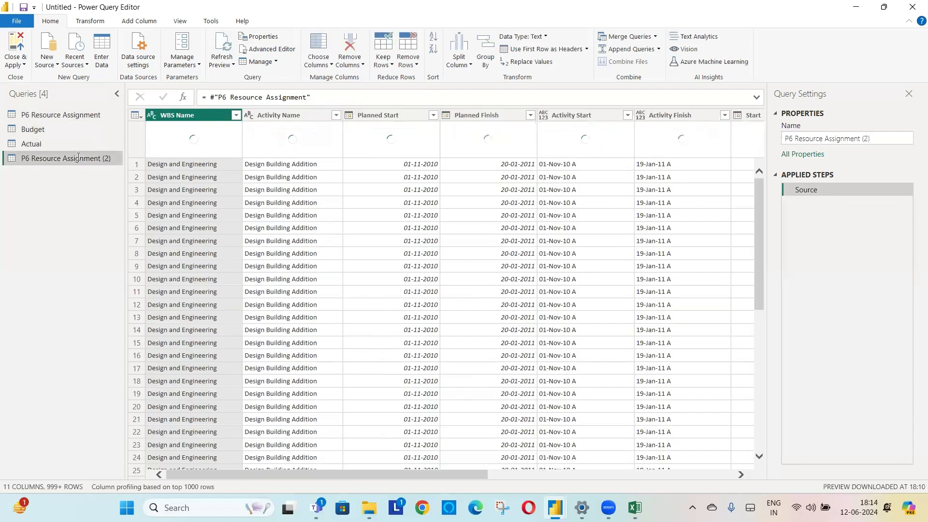
{"action": "double_click", "coordinate": [78, 157]}
{"action": "type", "text": "Forecast"}
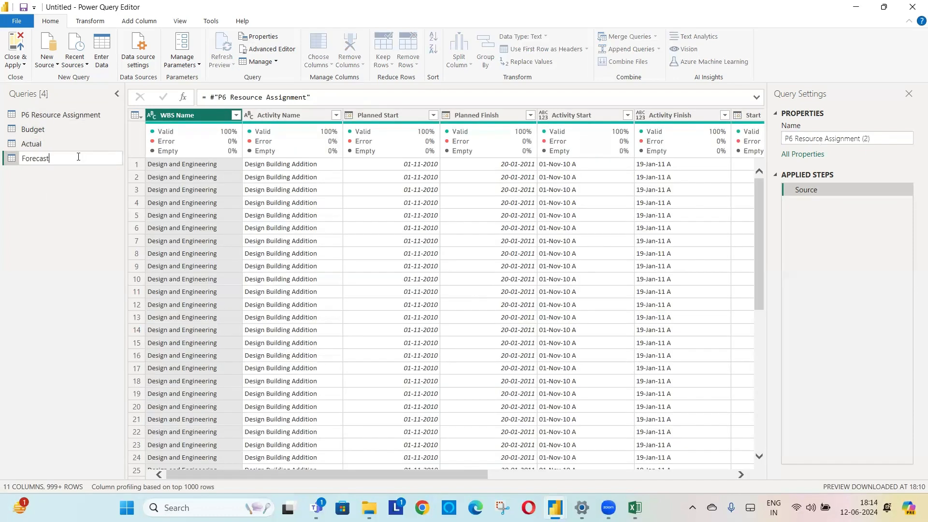
{"action": "key", "text": "Return"}
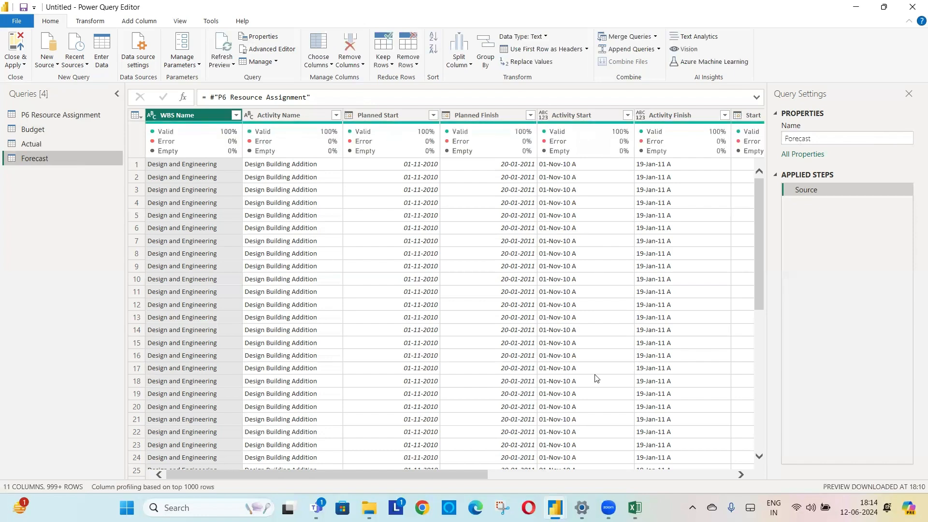
- Filter the Forecast query's Spreadsheet Field column to keep only Remaining Early Units
{"action": "left_click_drag", "start_coordinate": [403, 478], "coordinate": [647, 476]}
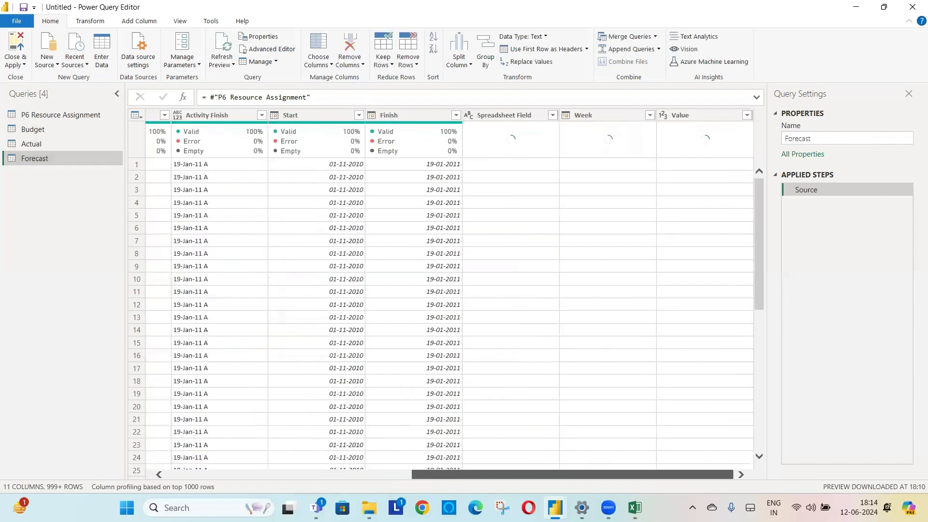
{"action": "left_click", "coordinate": [552, 115]}
{"action": "left_click", "coordinate": [410, 253]}
{"action": "left_click", "coordinate": [416, 267]}
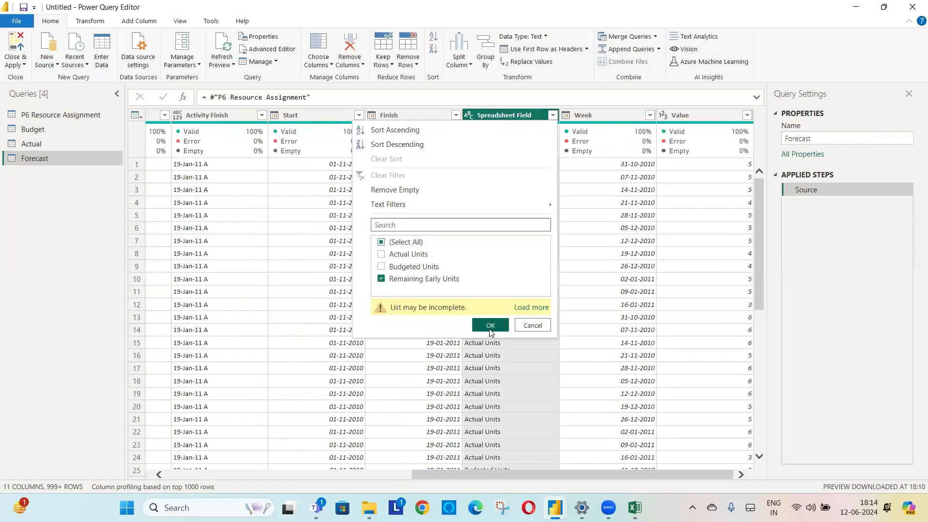
{"action": "left_click", "coordinate": [490, 325]}
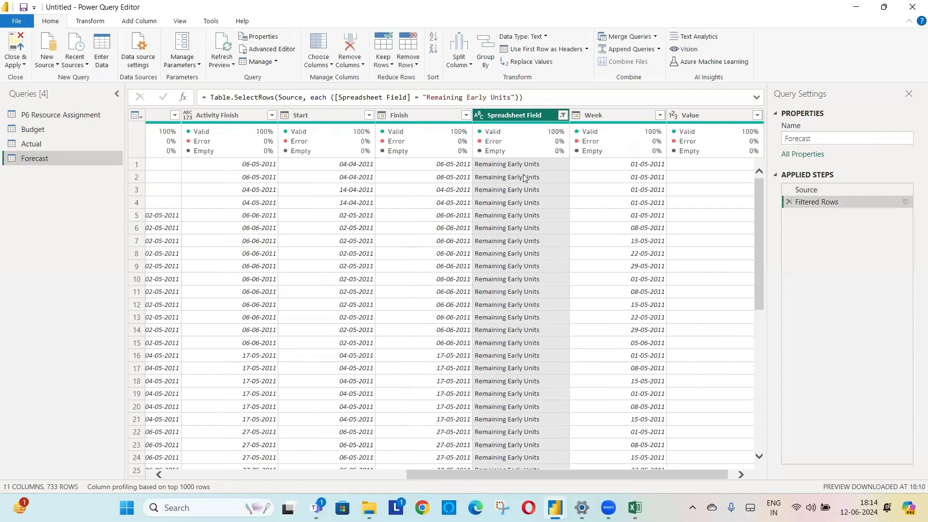
- Rename the Value column in the Forecast query to "Forecast Units"
{"action": "left_click", "coordinate": [699, 120]}
{"action": "double_click", "coordinate": [697, 117]}
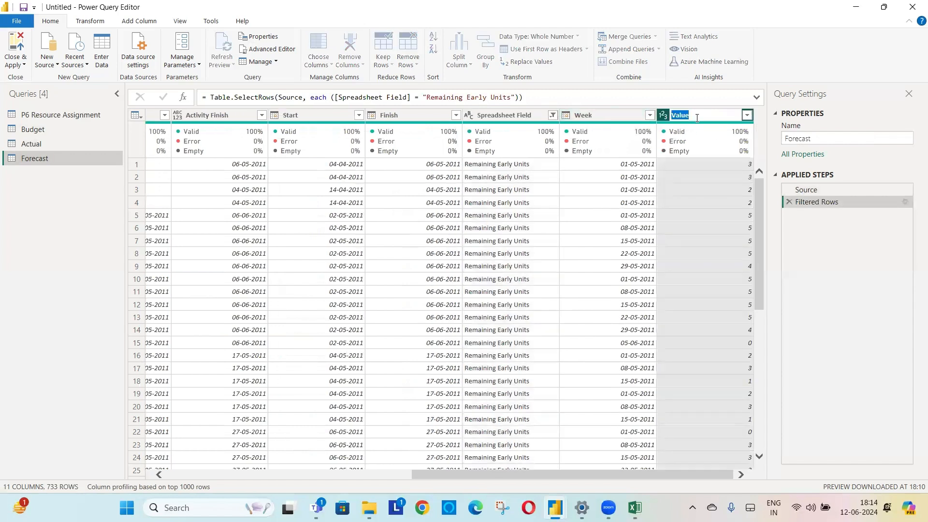
{"action": "type", "text": "Forecast Units"}
{"action": "key", "text": "Return"}
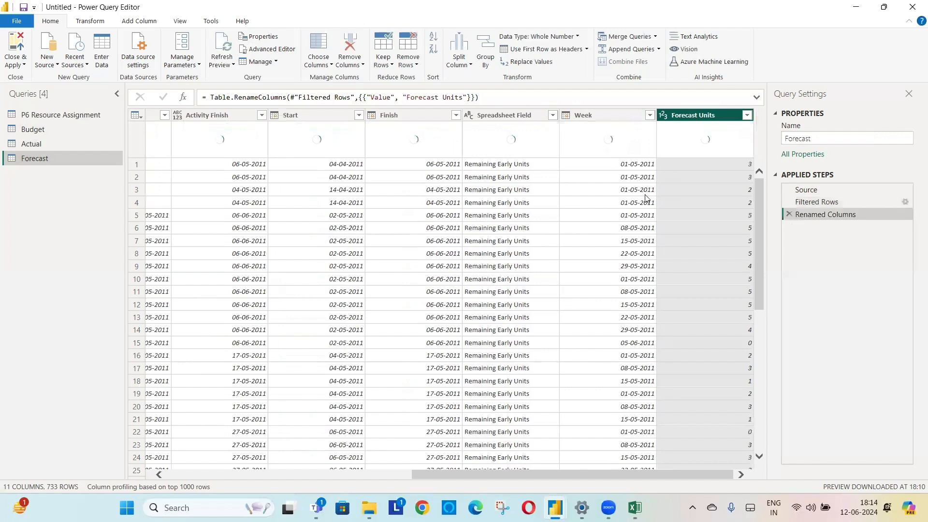
- Replace "Remaining Early Units" with "Forecast Units" in the Forecast query's Spreadsheet Field column
{"action": "left_click", "coordinate": [500, 168]}
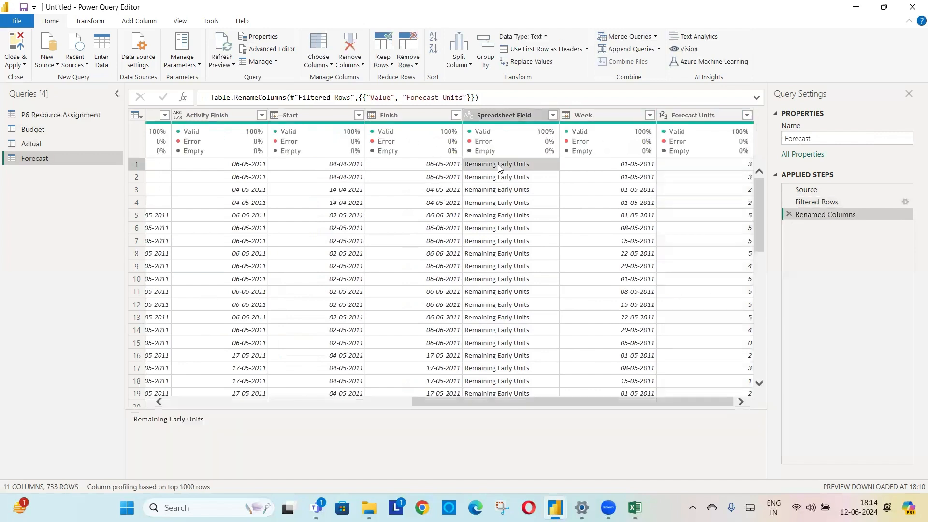
{"action": "right_click", "coordinate": [499, 168]}
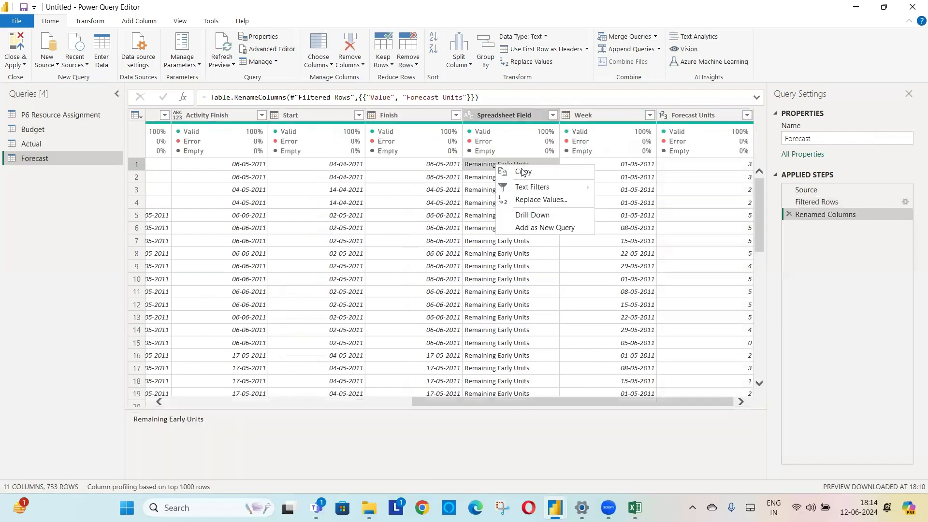
{"action": "left_click", "coordinate": [544, 201]}
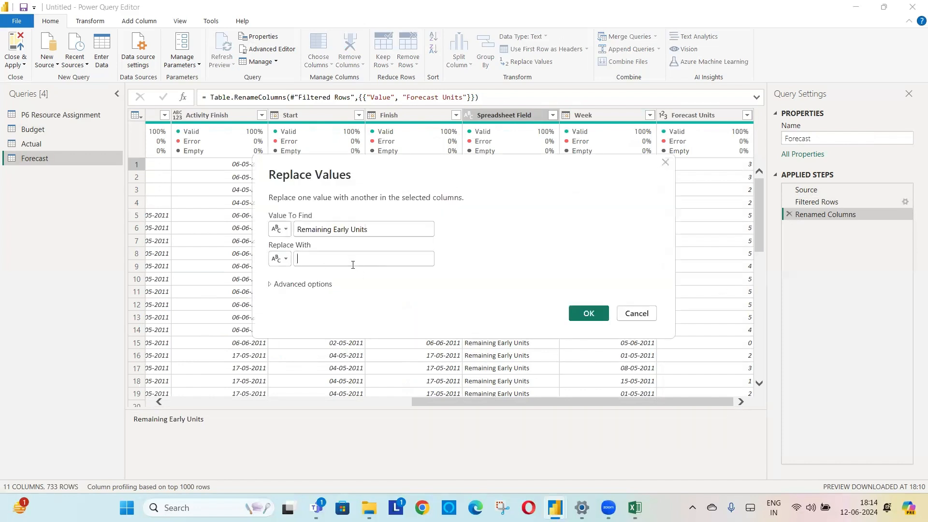
{"action": "left_click", "coordinate": [352, 259]}
{"action": "type", "text": "F"}
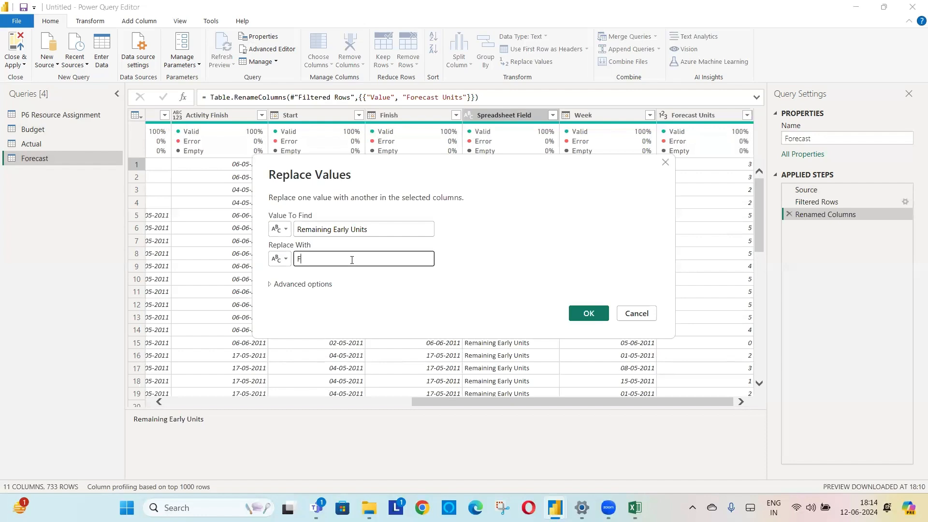
{"action": "type", "text": "orecast Units"}
{"action": "key", "text": "Return"}
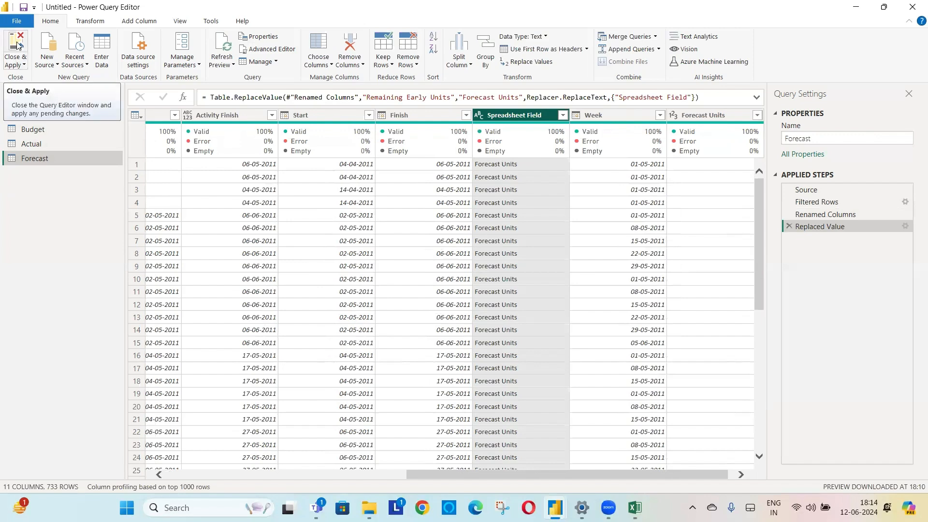
- Close the query editor with all changes applied, and switch the report to the Table view
{"action": "left_click", "coordinate": [19, 46]}
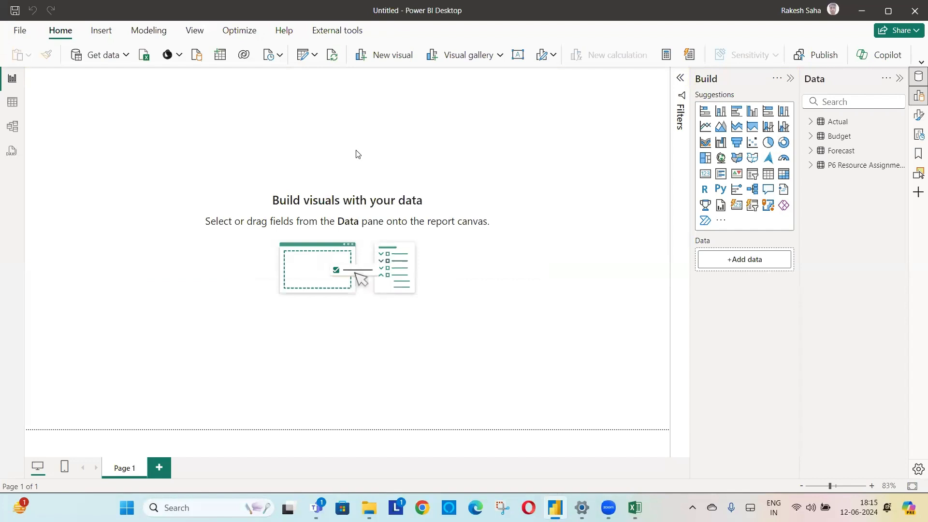
{"action": "left_click", "coordinate": [13, 107]}
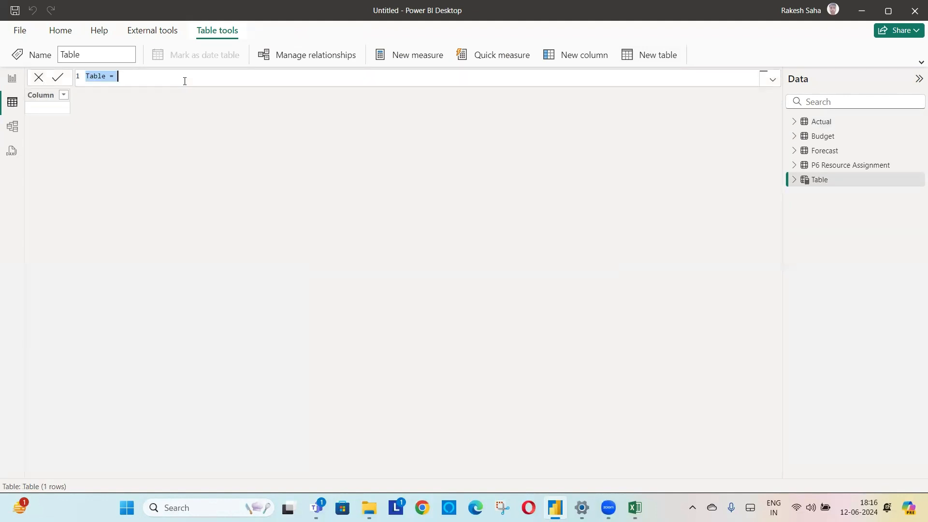
- Begin a new calculated table named "S Curve Table" with a GROUPBY formula over the 'P6 Resource Assignment' table
{"action": "type", "text": "S Curve Table=grou"}
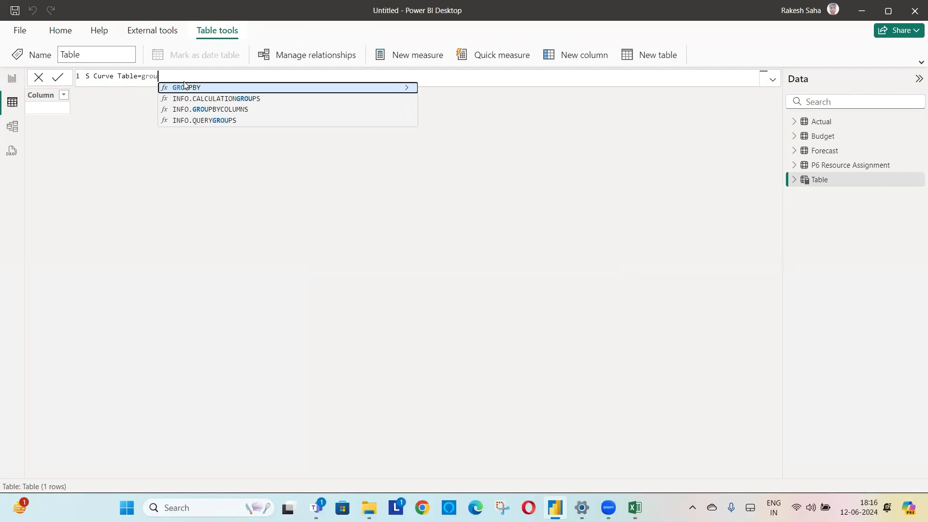
{"action": "type", "text": "pby"}
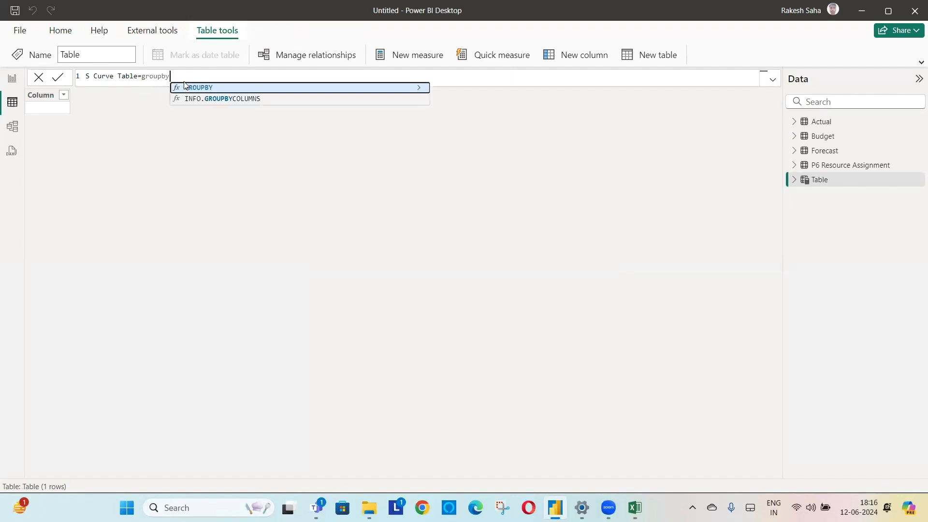
{"action": "type", "text": "("}
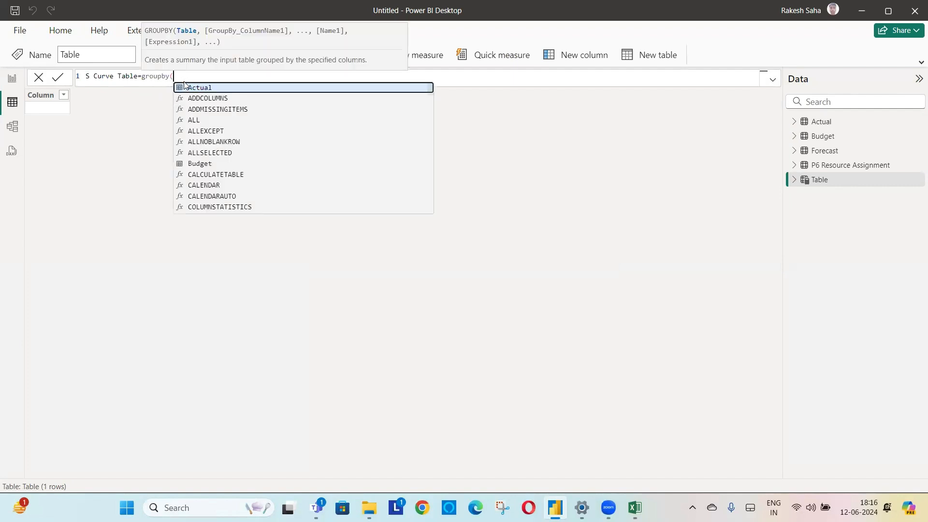
{"action": "type", "text": "p"}
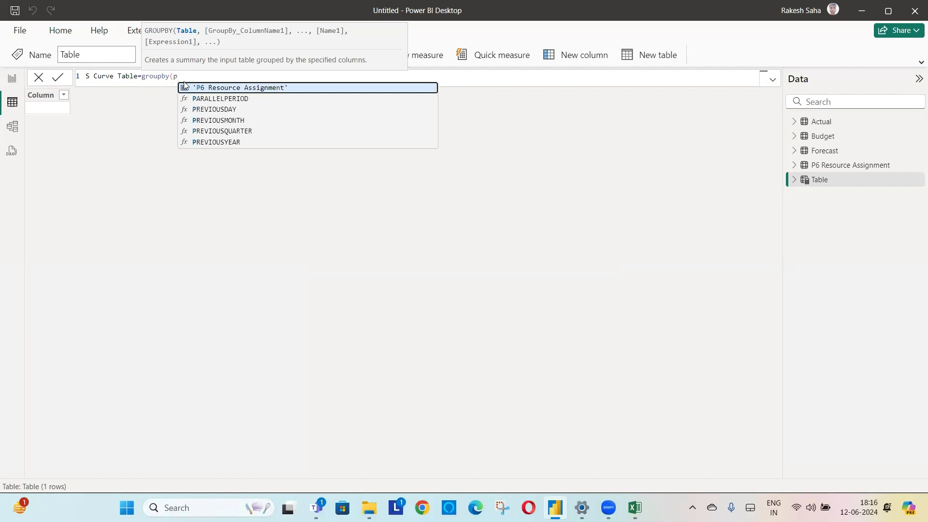
{"action": "left_click", "coordinate": [254, 87]}
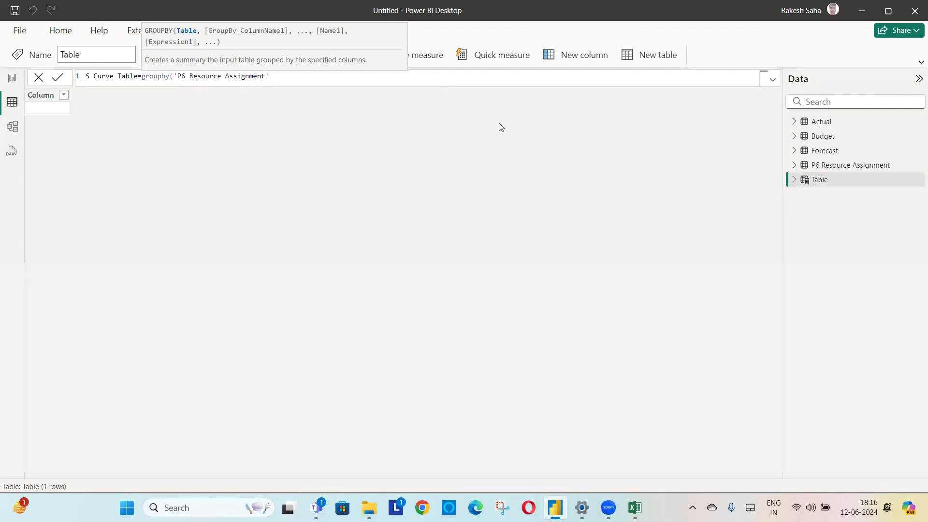
- Complete the GROUPBY formula with the WBS Name, Activity Name and Week columns of 'P6 Resource Assignment', and create the S Curve Table
{"action": "type", "text": ","}
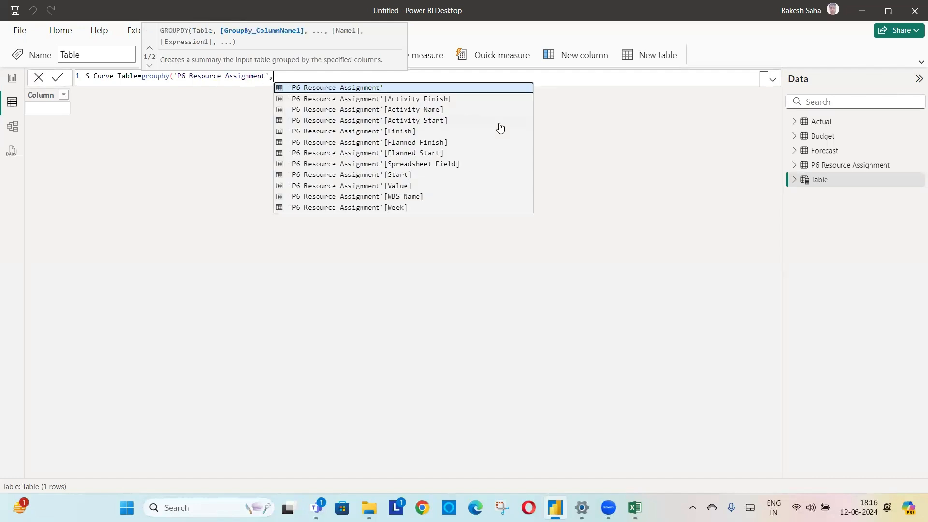
{"action": "type", "text": "wb"}
{"action": "key", "text": "Tab"}
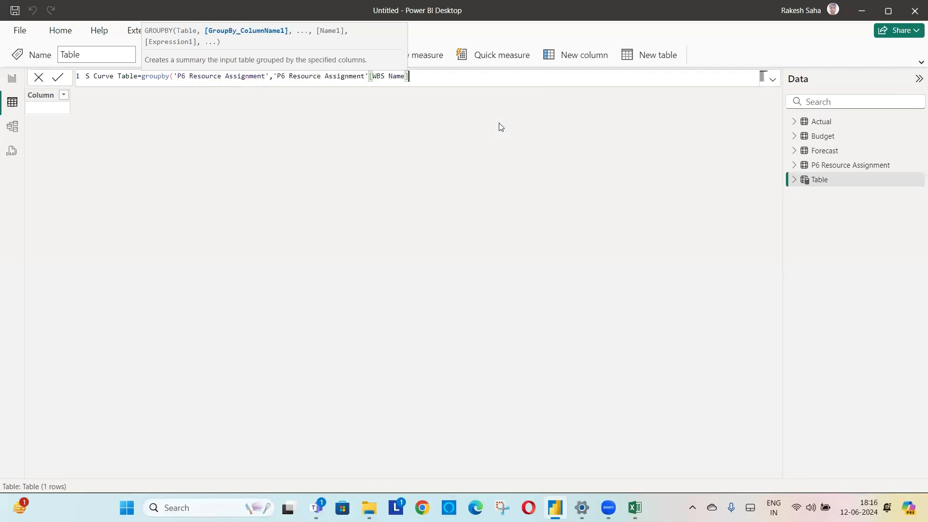
{"action": "type", "text": ",ac"}
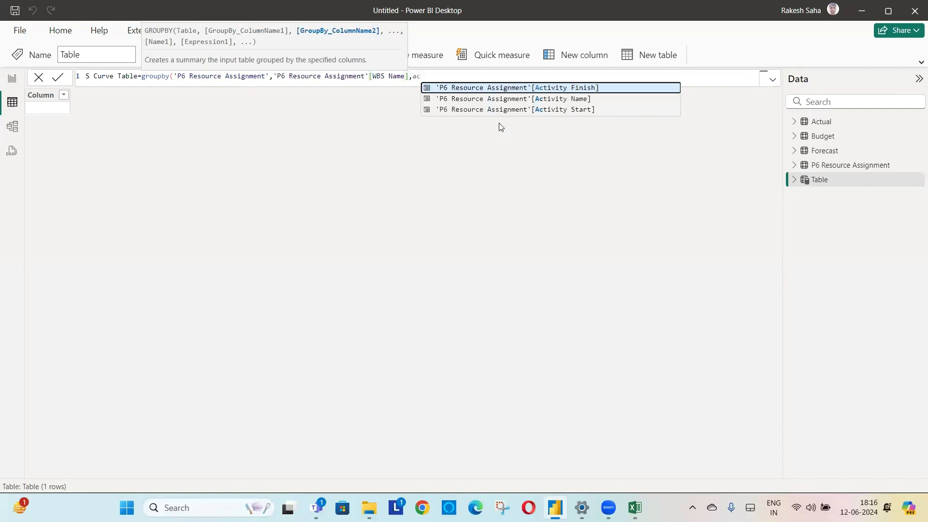
{"action": "key", "text": "Down"}
{"action": "key", "text": "Tab"}
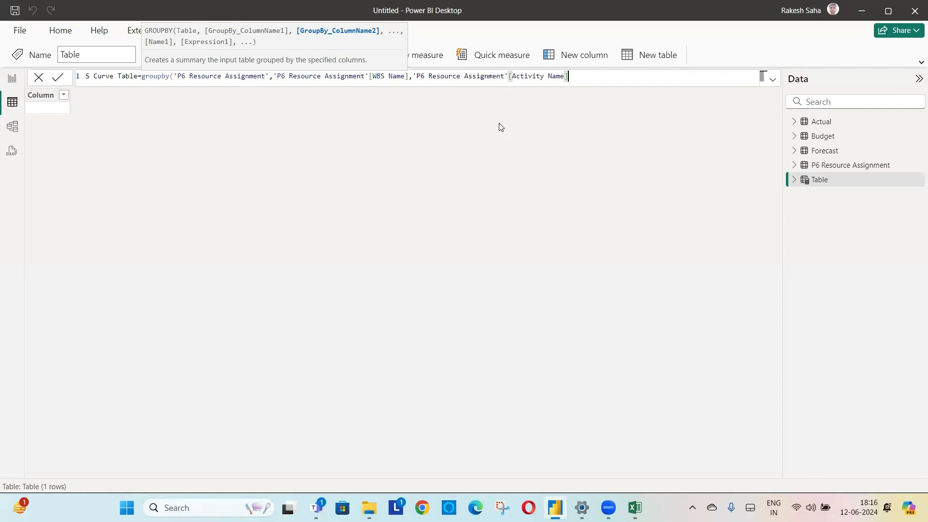
{"action": "type", "text": ","}
{"action": "type", "text": "week"}
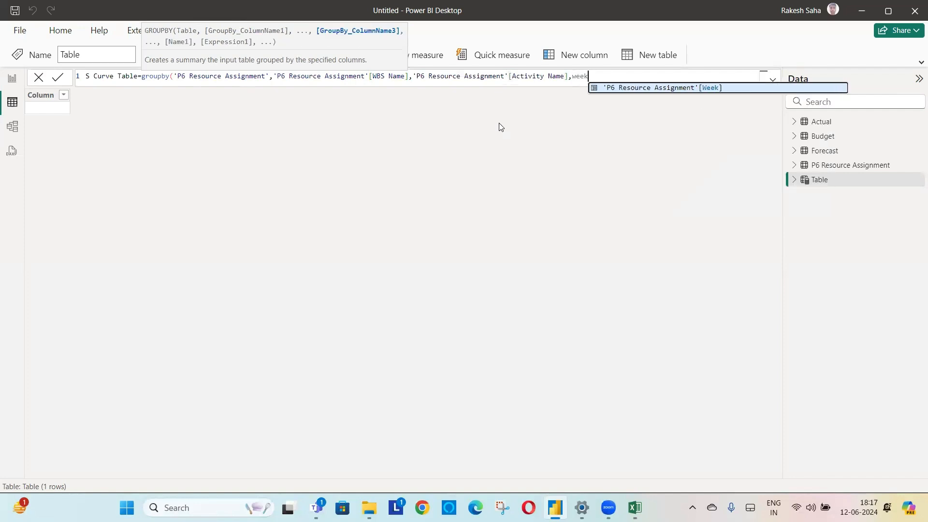
{"action": "key", "text": "Tab"}
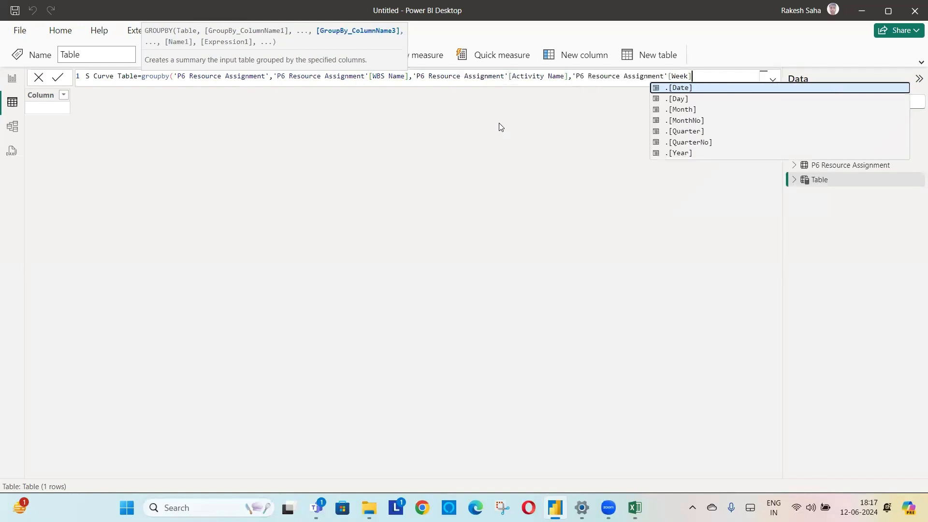
{"action": "type", "text": ")"}
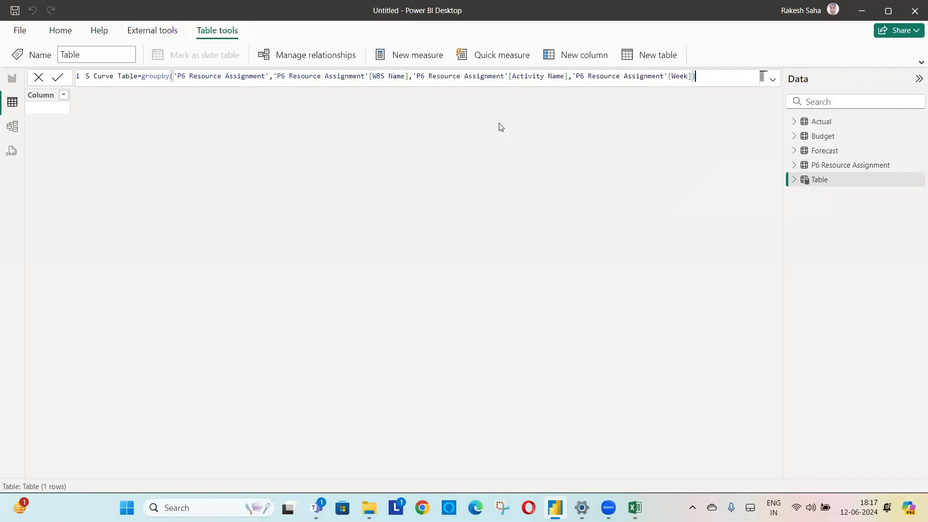
{"action": "key", "text": "Return"}
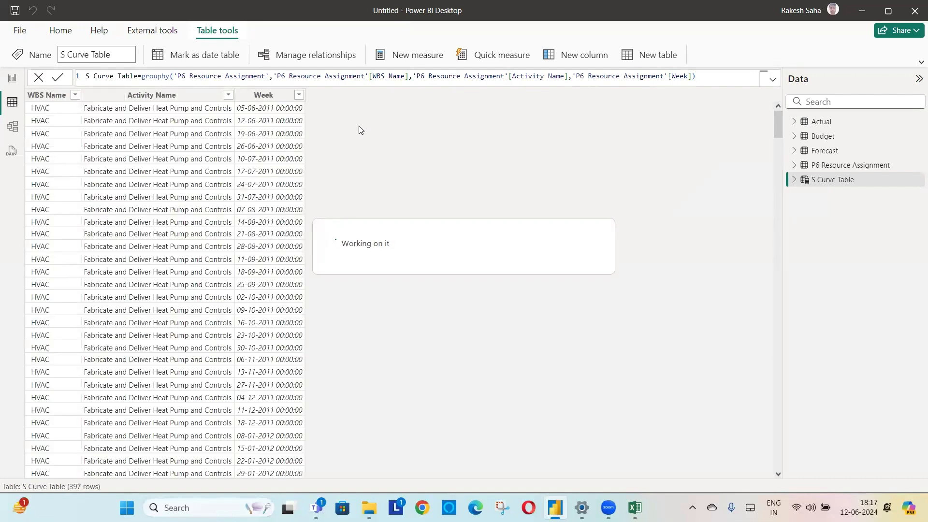
- Set the data type of the S Curve Table's Week column to Date
{"action": "left_click", "coordinate": [264, 96]}
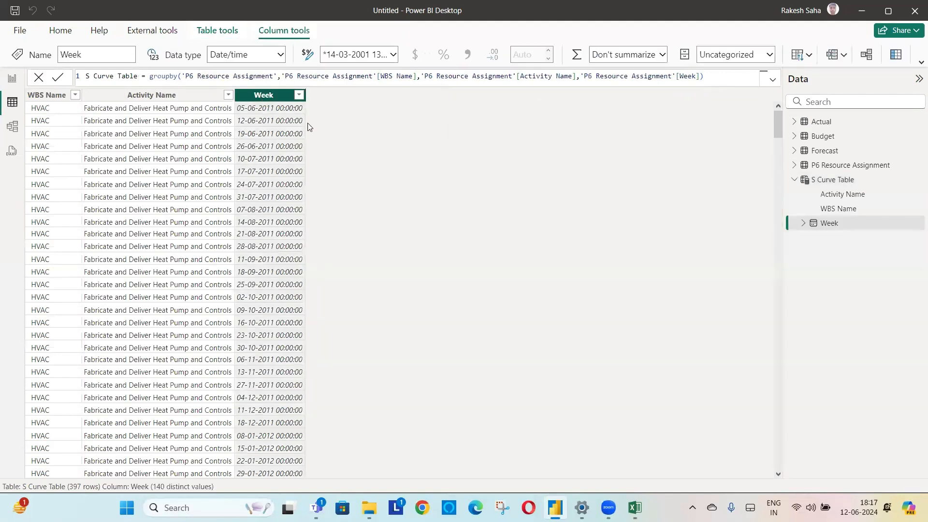
{"action": "left_click", "coordinate": [281, 55]}
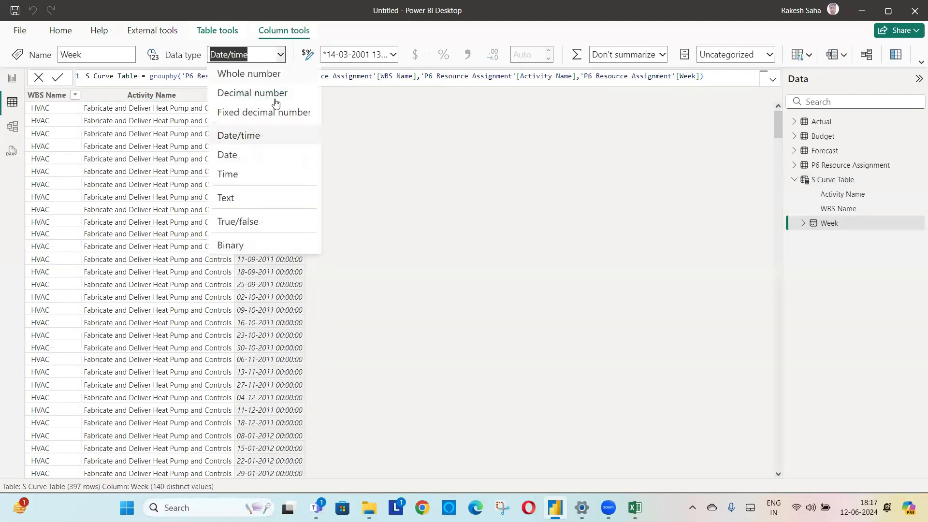
{"action": "left_click", "coordinate": [235, 156]}
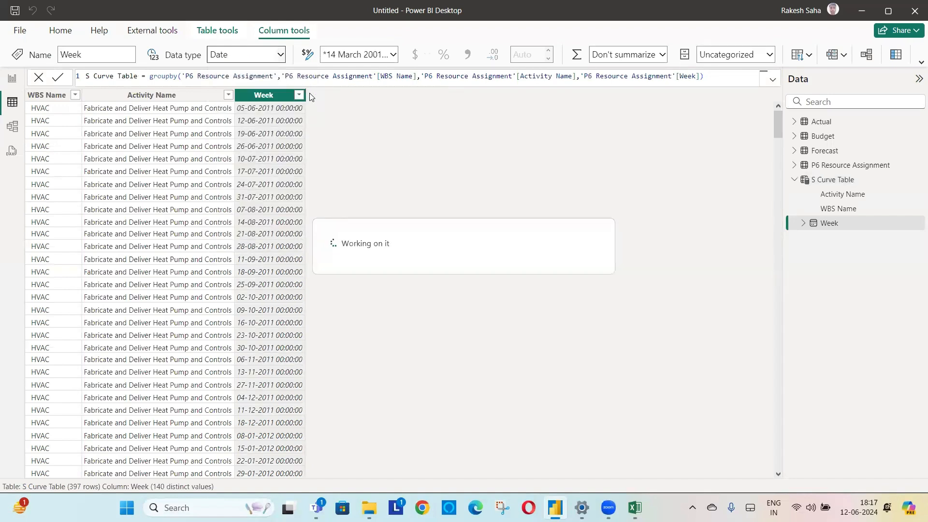
{"action": "left_click", "coordinate": [373, 55]}
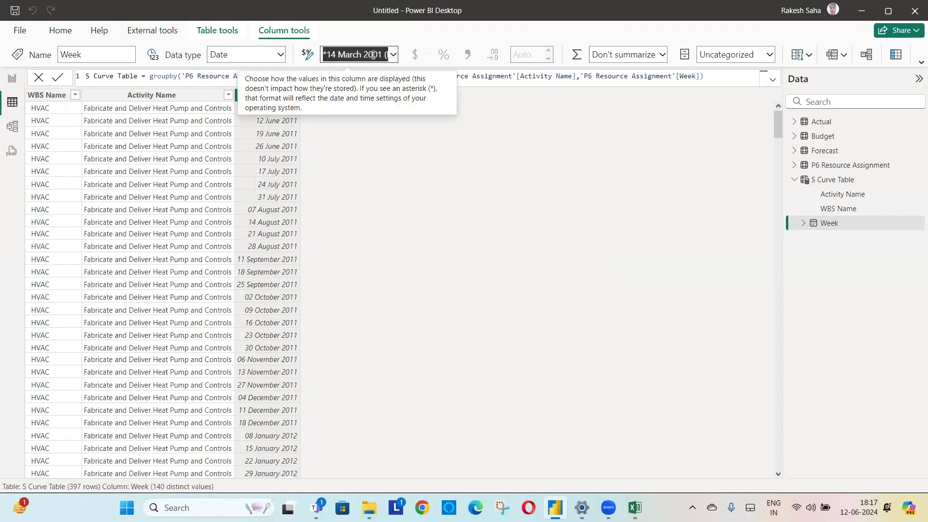
{"action": "type", "text": "dd-mmm-yy"}
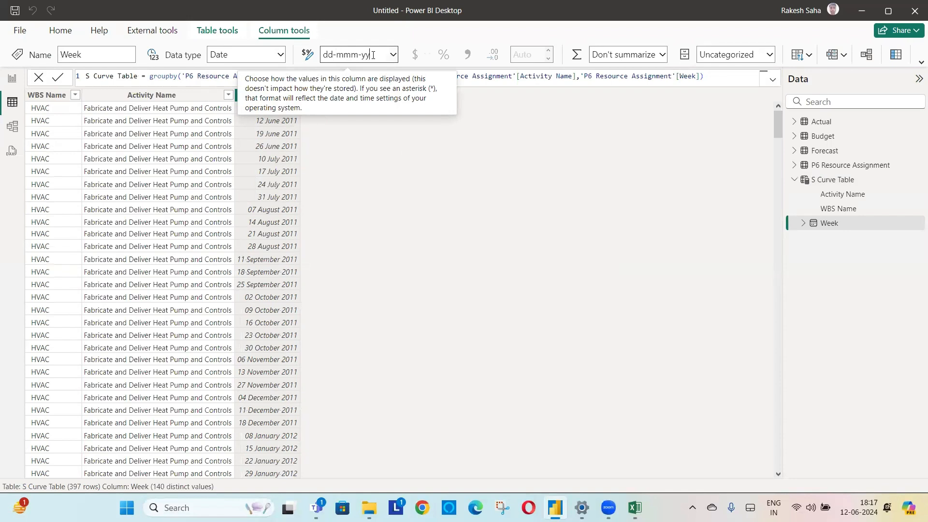
{"action": "key", "text": "Escape"}
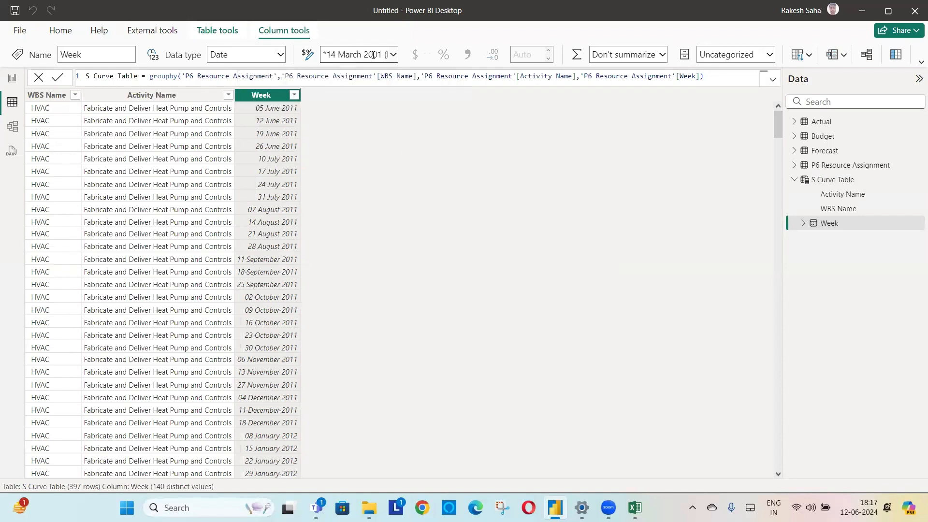